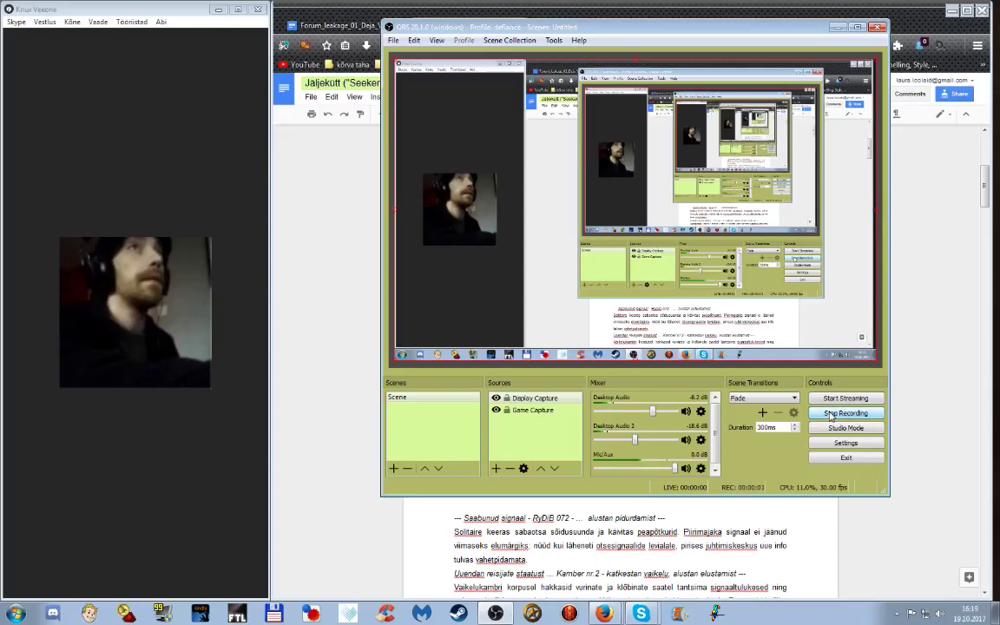
Get the recording window out of the way and bring up Post 6 in the Forum_leakage_01_Deja_Vu document.
left_click(836, 26)
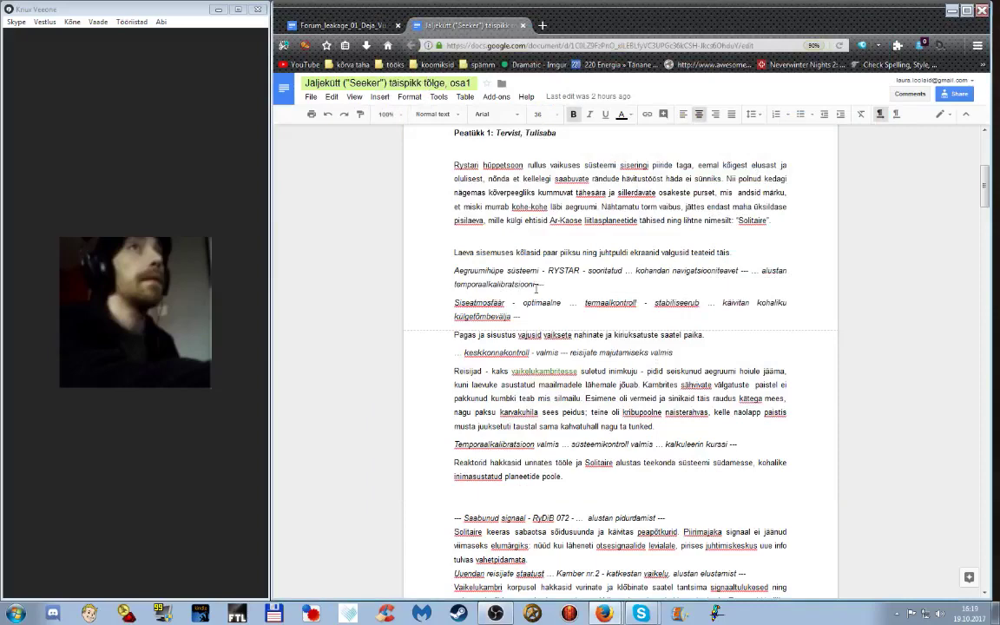
left_click(321, 27)
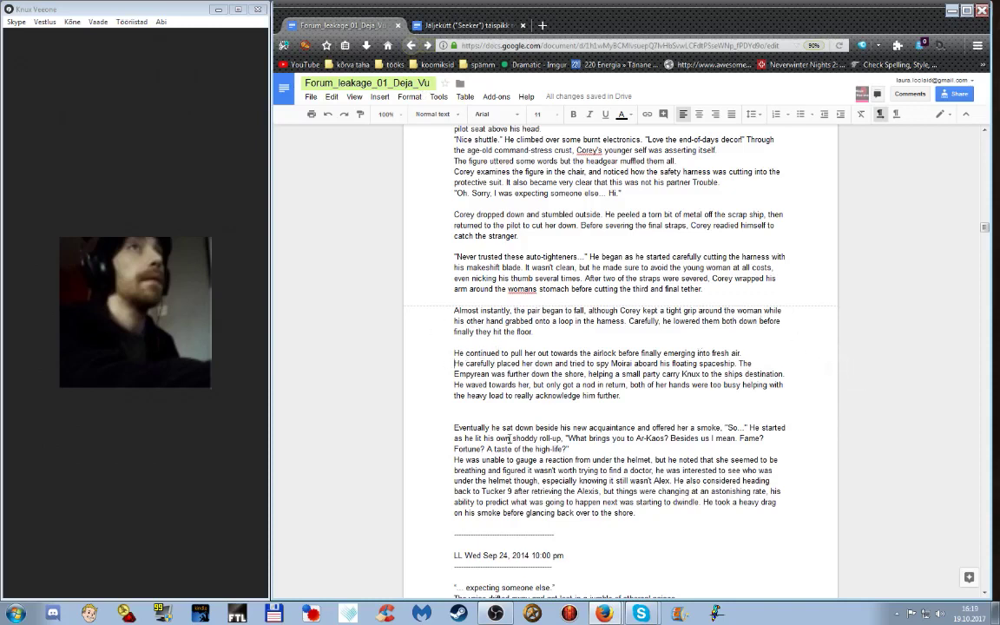
mouse_move(264, 361)
scroll(640, 316, "up", 3)
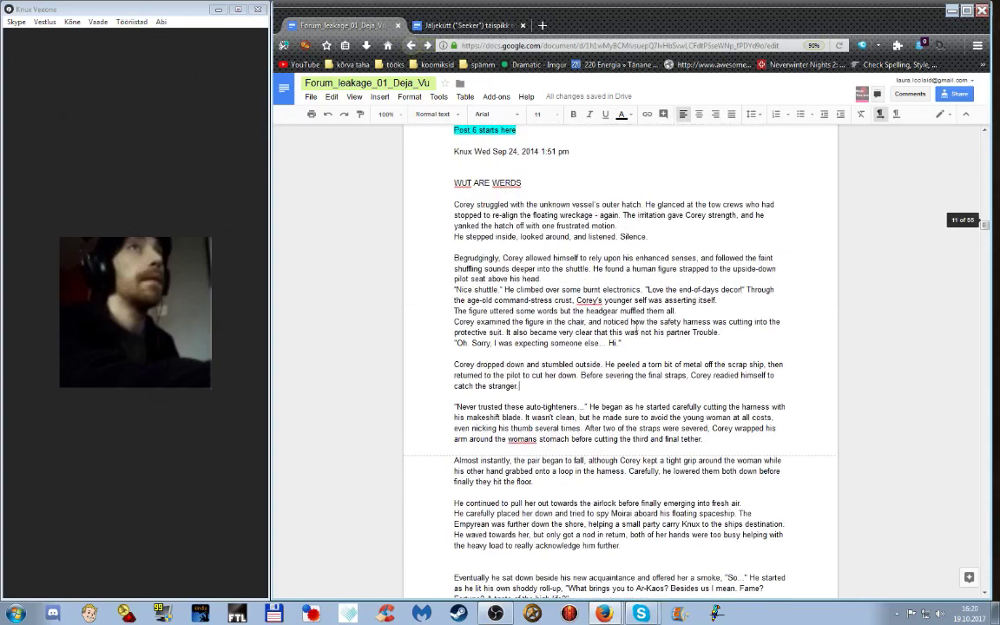
Read through the Post 6 passage, from the vessel's outer hatch to the paragraphs after the stranger is cut loose.
left_click(718, 392)
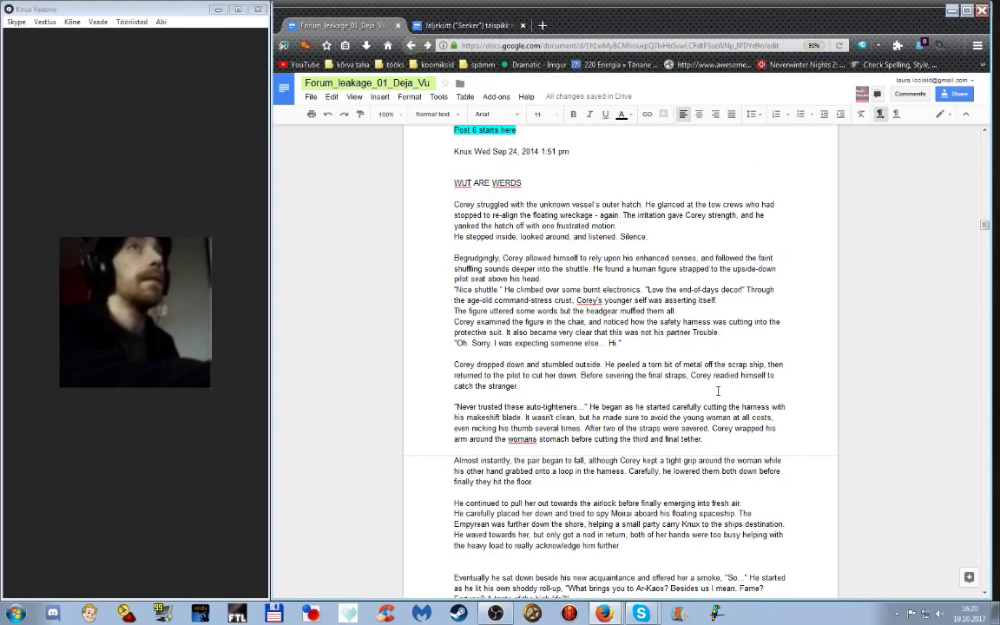
scroll(718, 392, "down", 5)
scroll(718, 392, "up", 4)
scroll(666, 408, "up", 3)
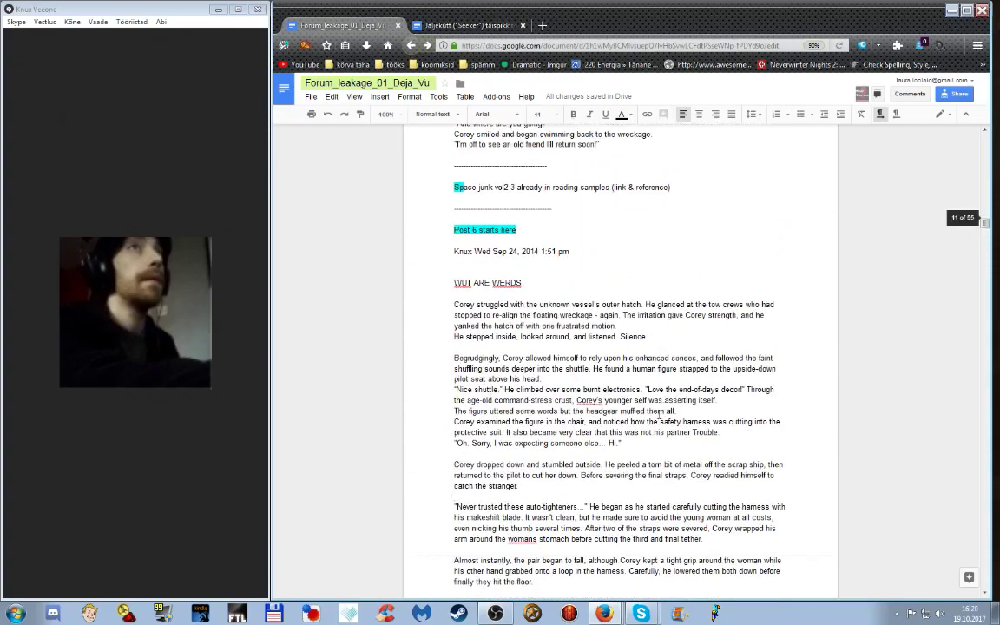
scroll(633, 384, "down", 1)
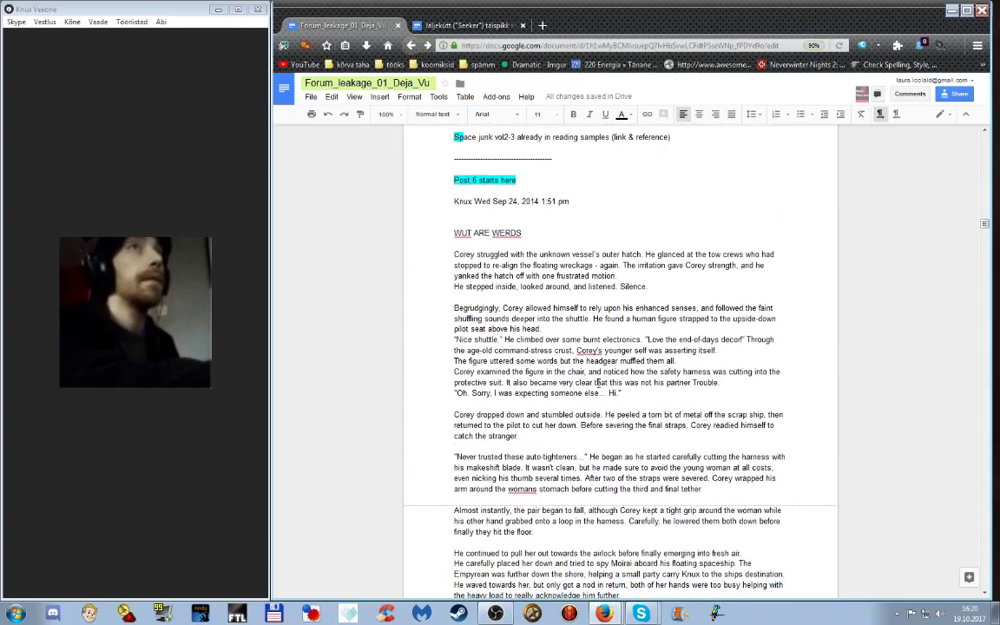
scroll(435, 384, "down", 2)
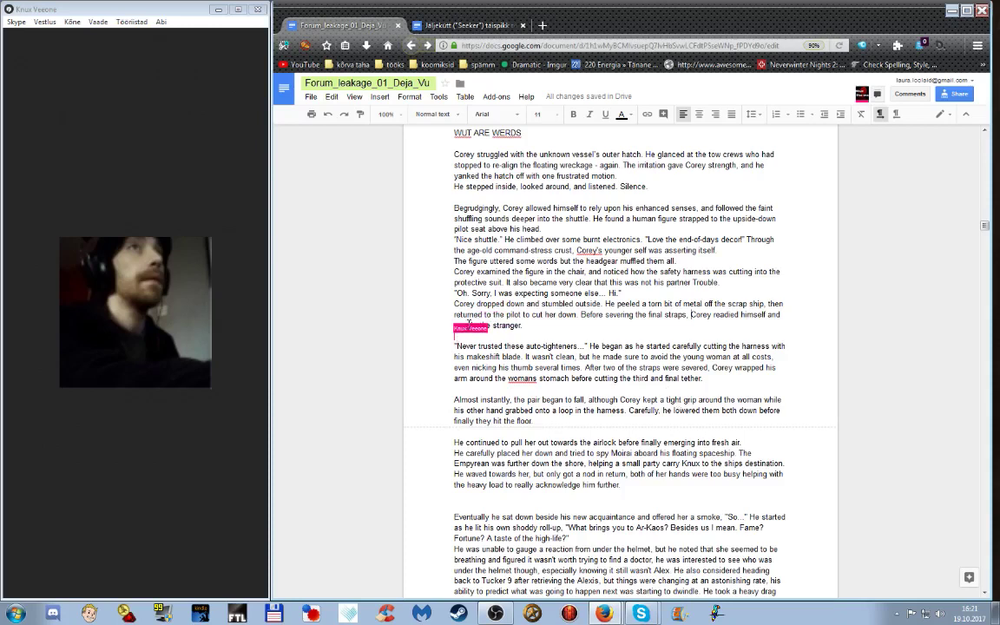
left_click(540, 328)
scroll(596, 287, "down", 2)
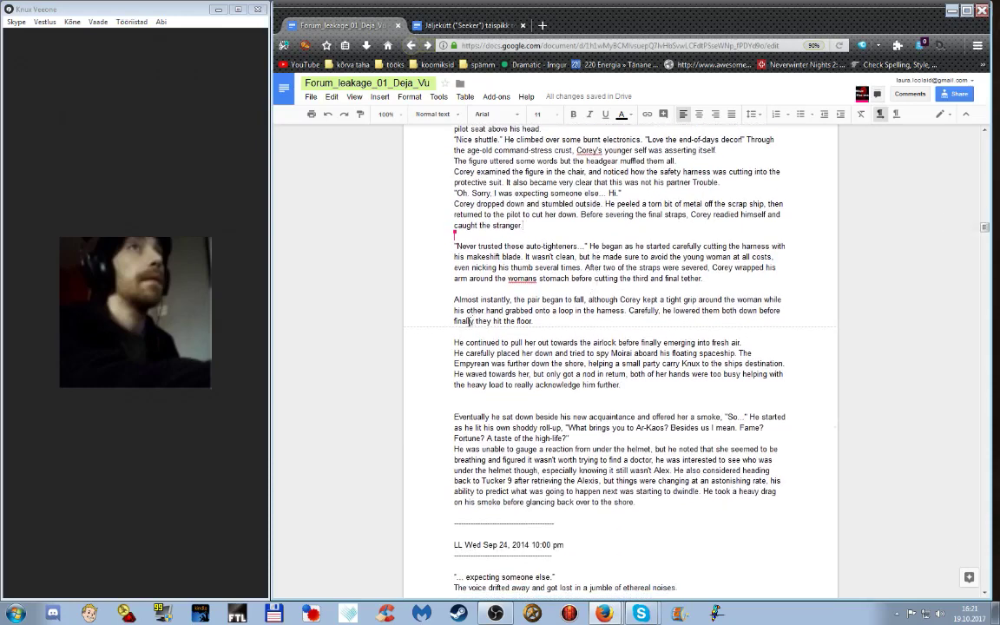
left_click(444, 356)
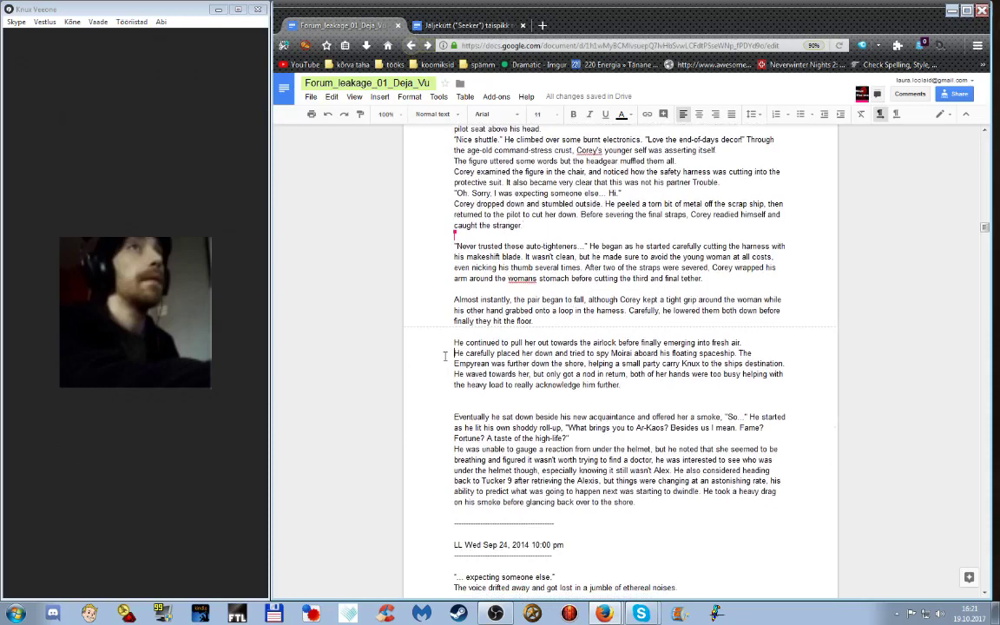
left_click(759, 339)
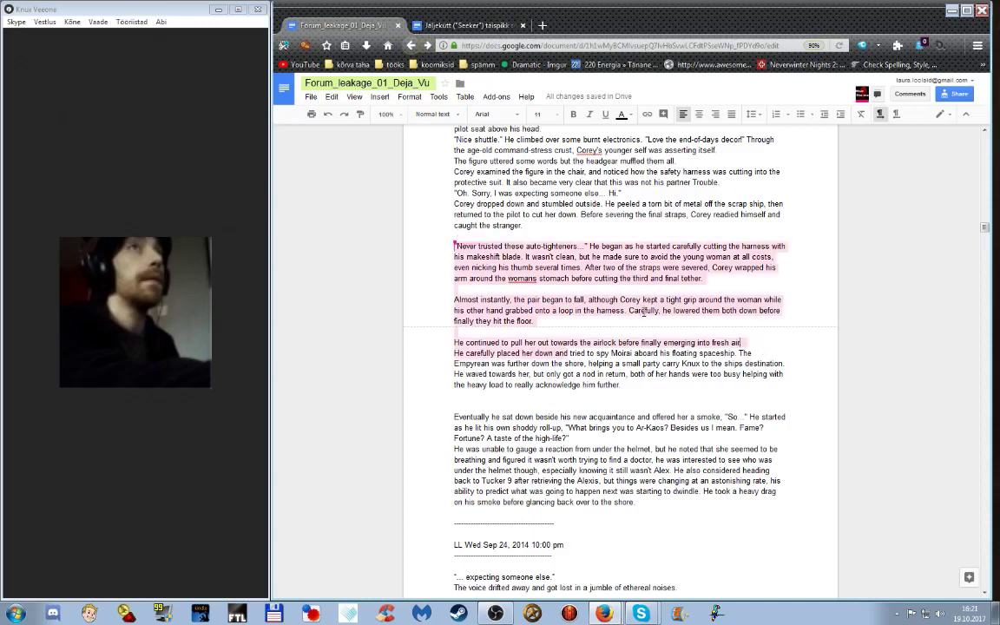
type(",")
key("BackSpace")
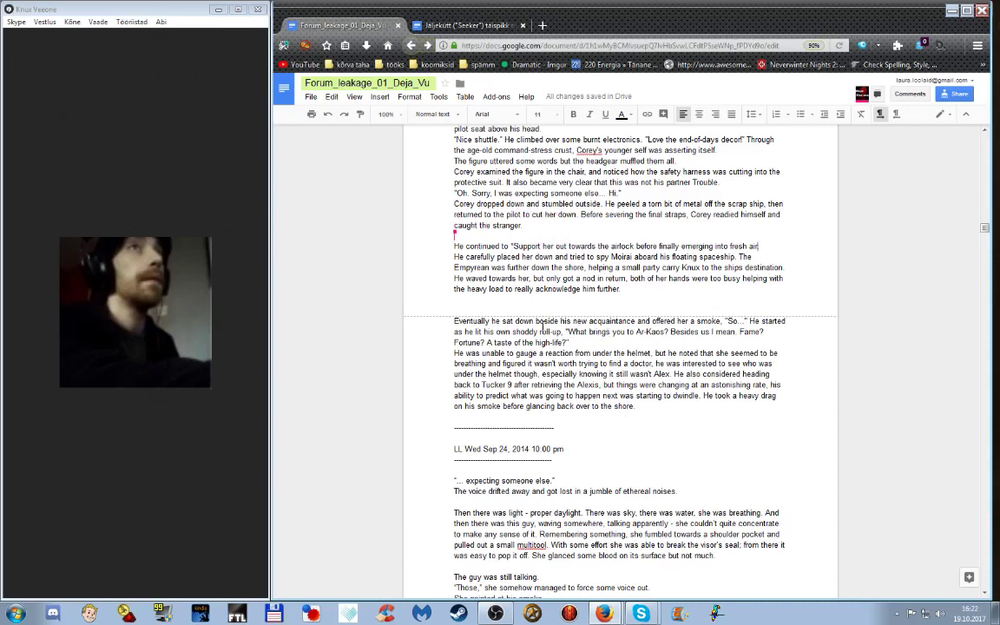
Add the placeholder line "[they made it out to the daylight]" on its own above the "He continued to" paragraph.
scroll(545, 328, "up", 3)
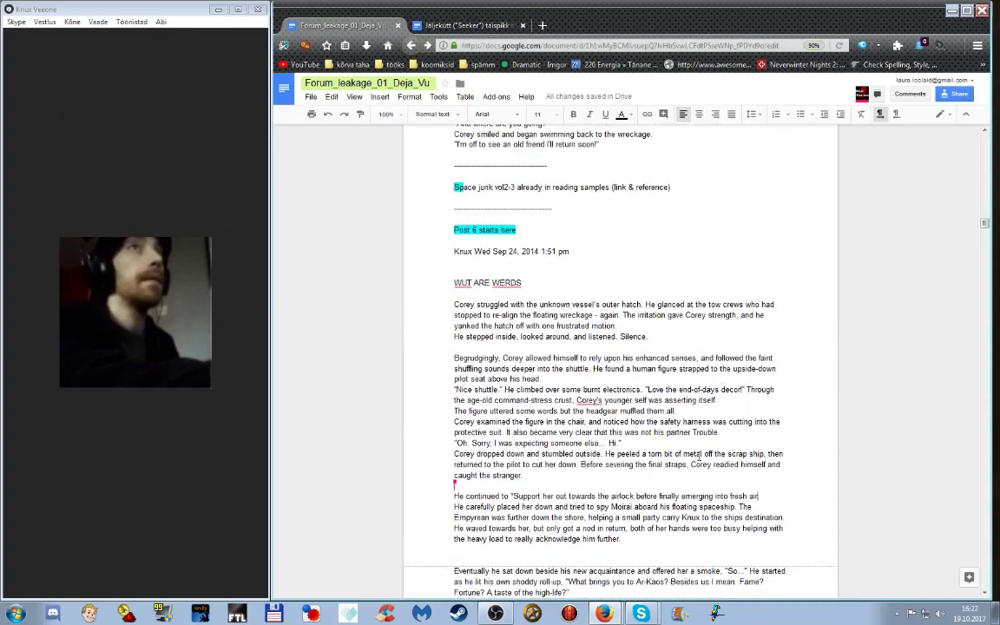
scroll(687, 446, "down", 1)
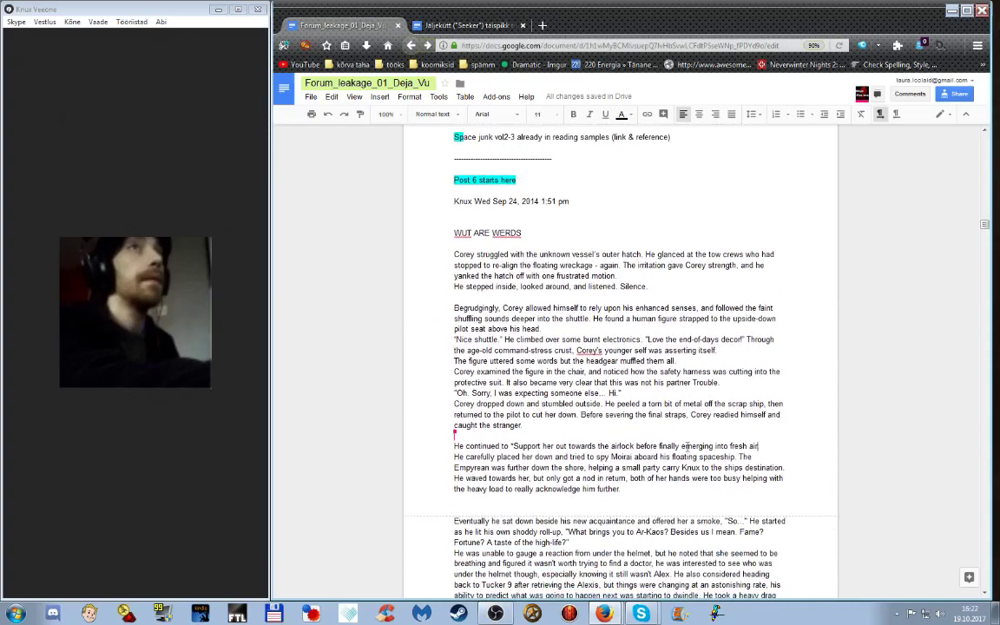
scroll(687, 447, "down", 2)
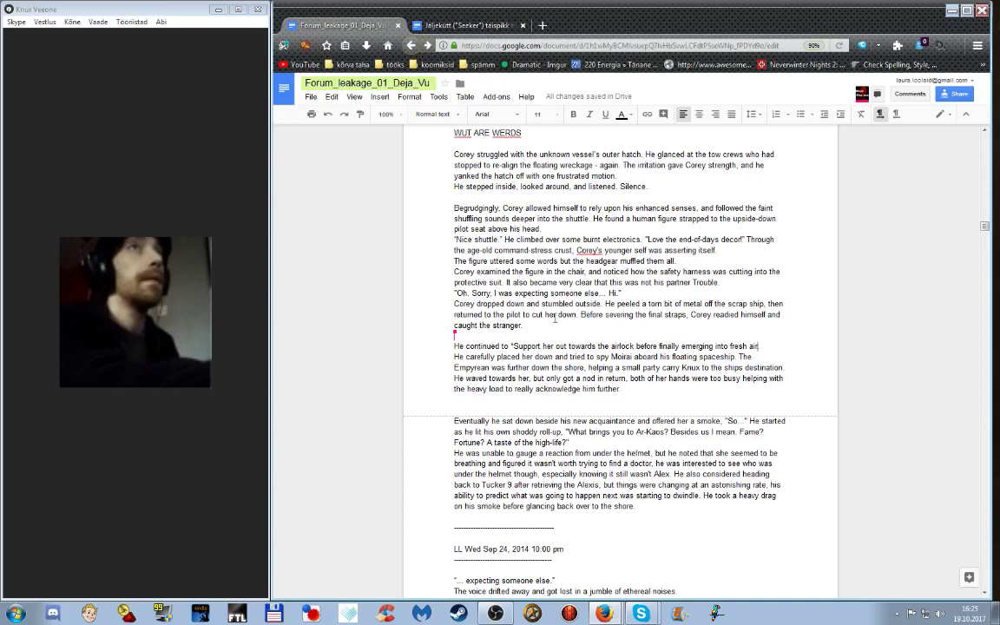
left_click(452, 304)
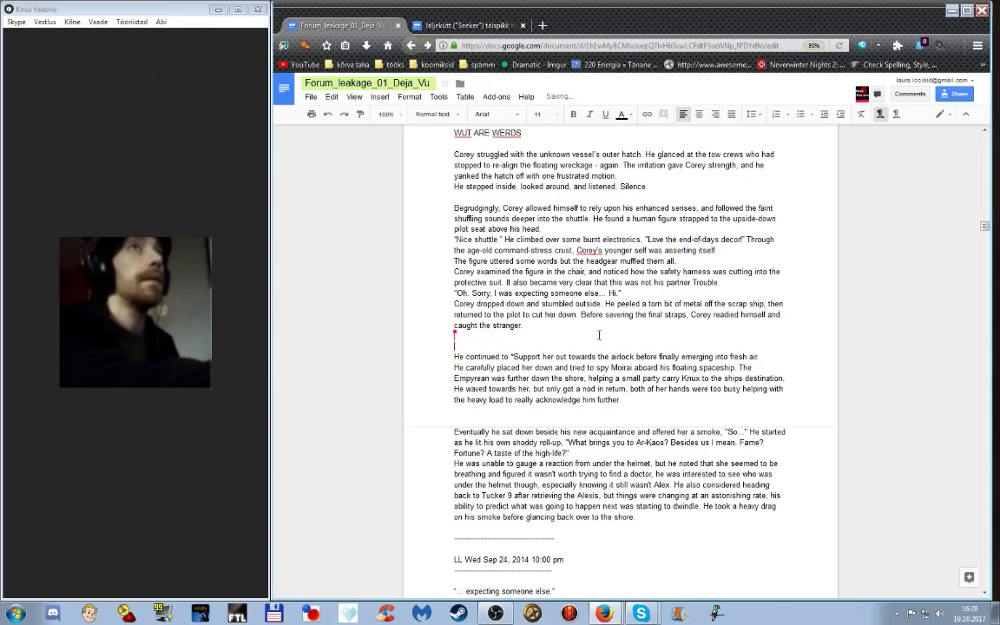
type("[t")
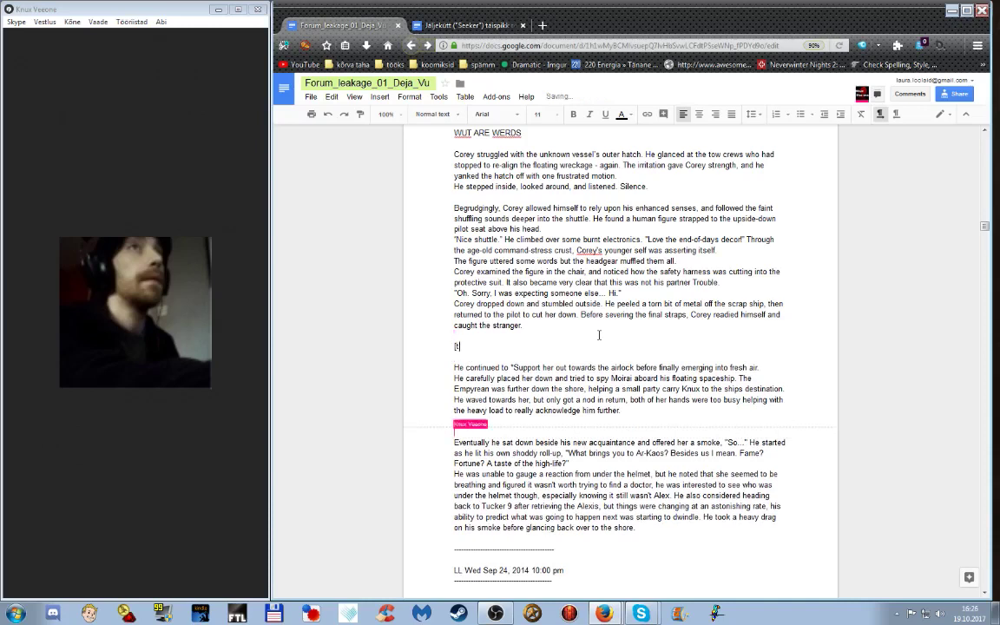
type("hey made it o")
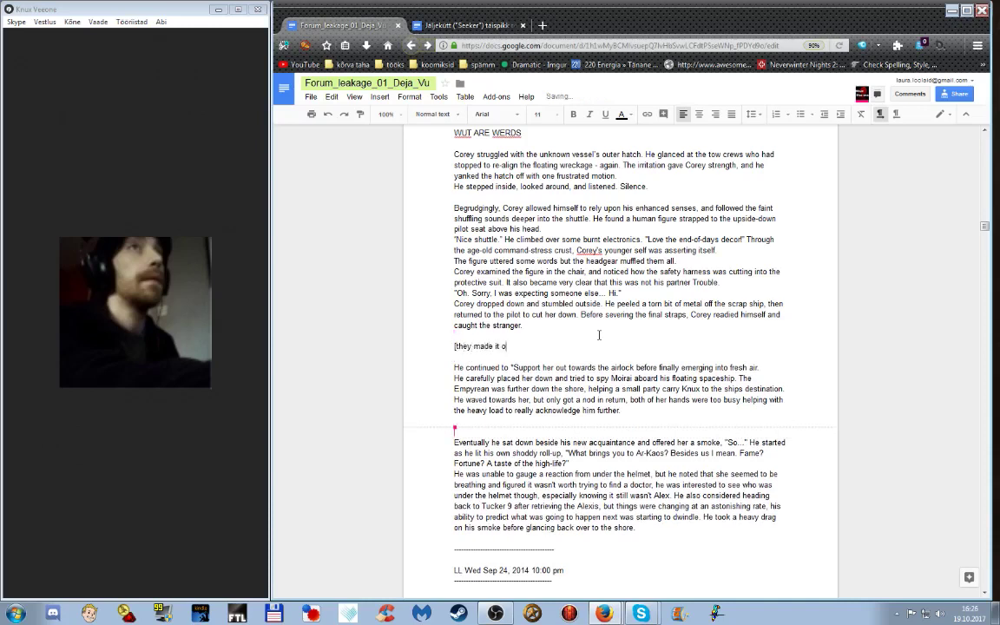
type("ut to the daylight]")
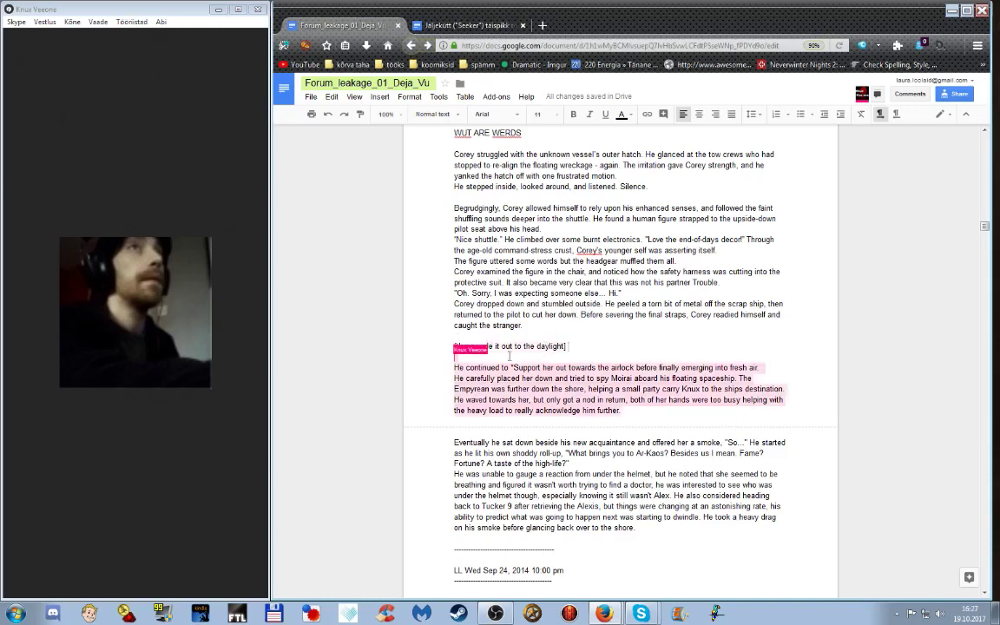
Delete the passage from "He continued to" through "really acknowledge him further" below the bracketed placeholder line.
left_click(675, 349)
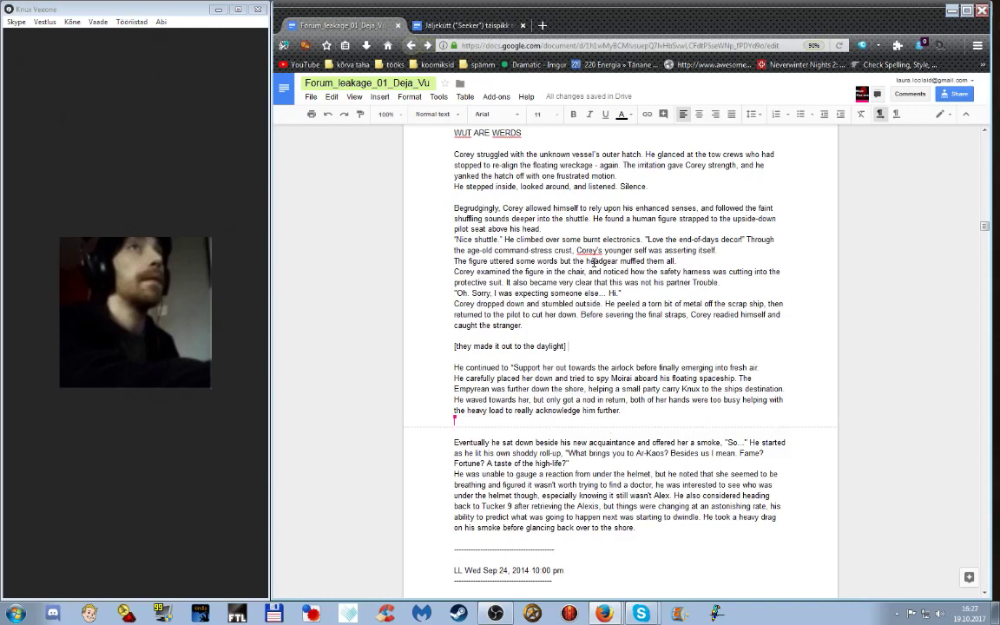
left_click_drag(445, 357, 596, 419)
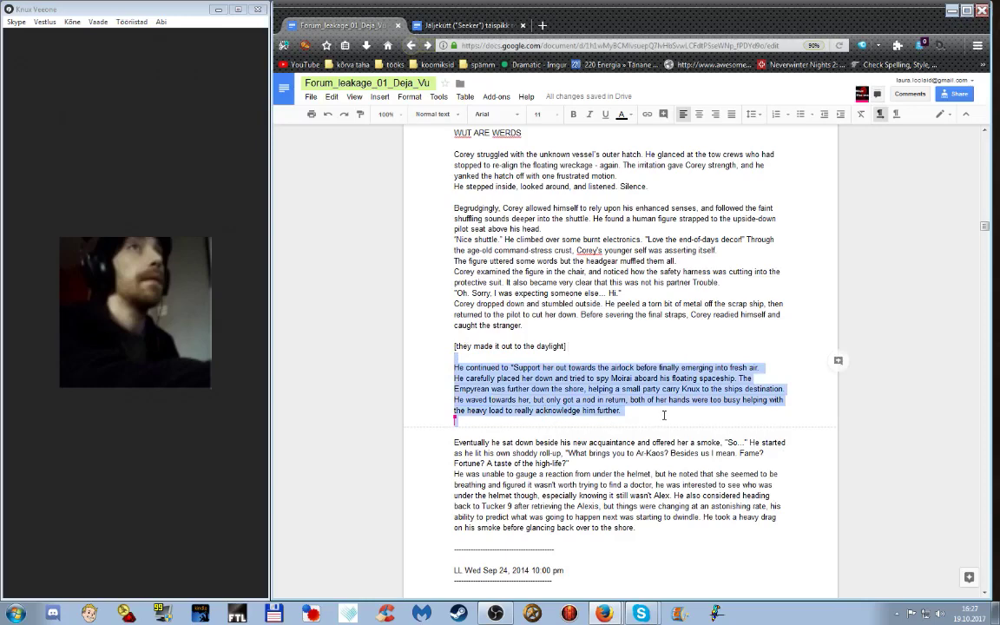
key("BackSpace")
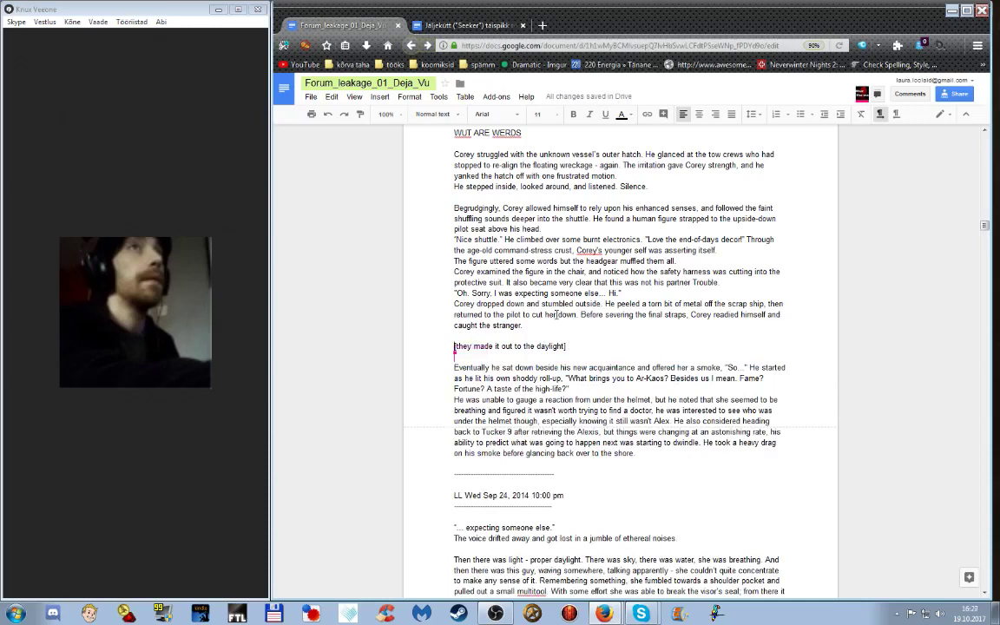
Turn the bracketed placeholder into the sentence "They made it out to the daylight and sat atop the wreckage.".
key("Delete")
key("Delete")
type("T")
key("End")
key("BackSpace")
type("and s")
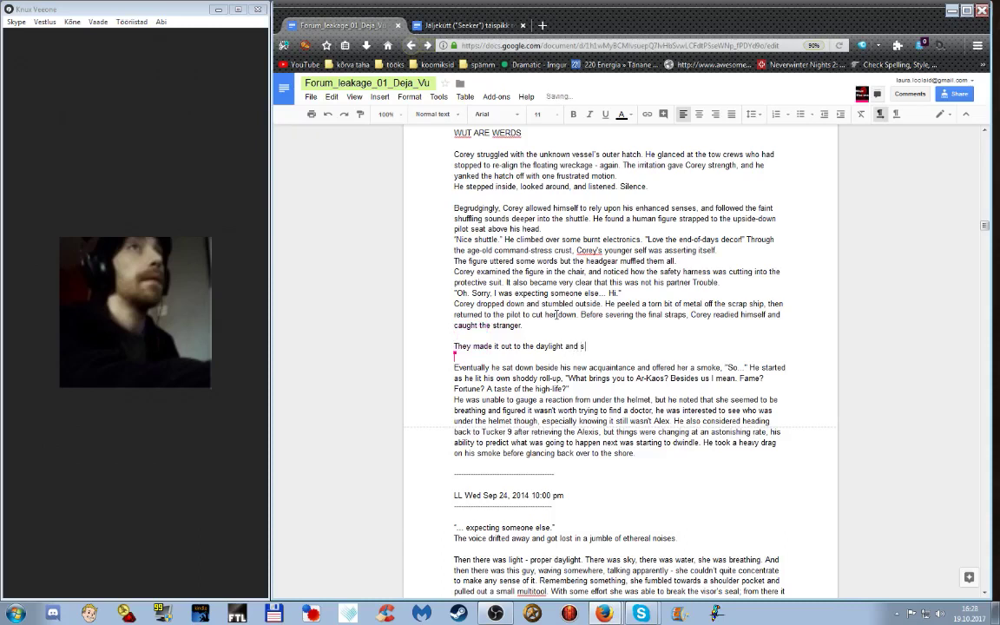
type("at atop the ")
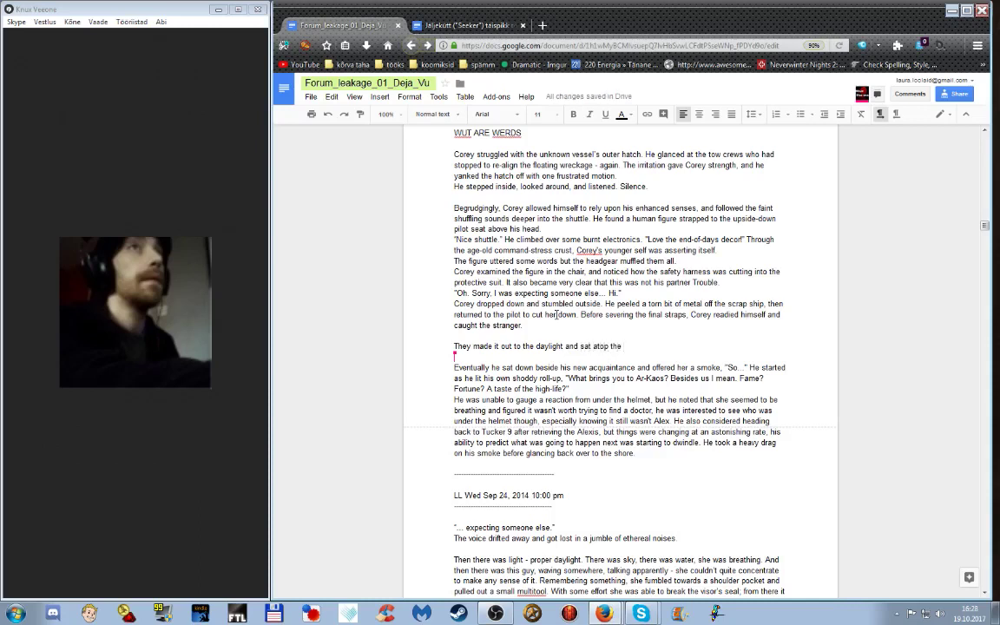
type("wreckage.")
Copy the quote "So..." from the following paragraph to the end of the wreckage sentence and add "Corey" after it.
left_click_drag(751, 367, 725, 367)
key("ctrl+c")
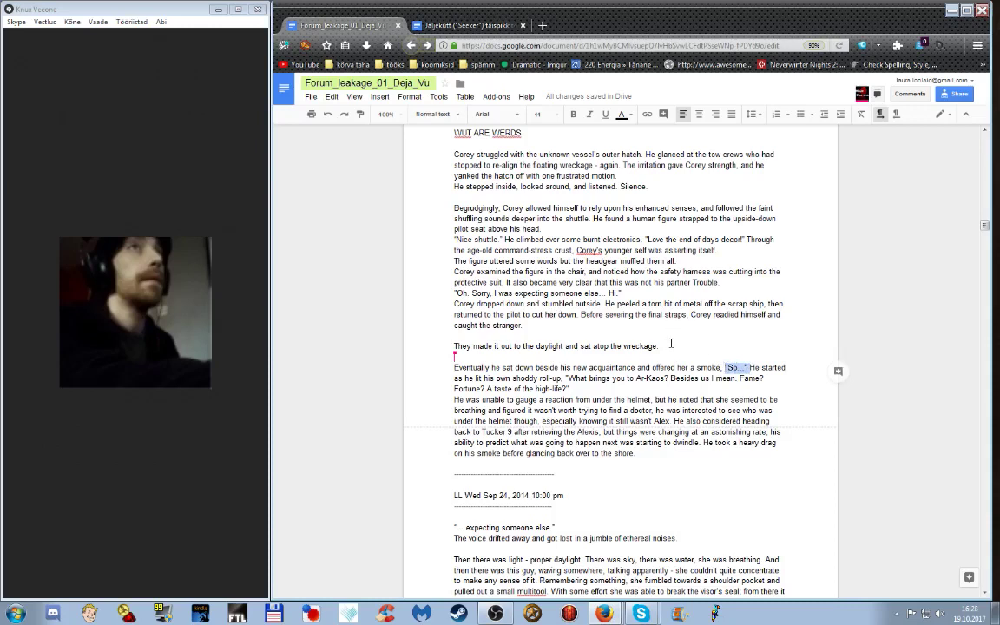
left_click(754, 345)
key("ctrl+v")
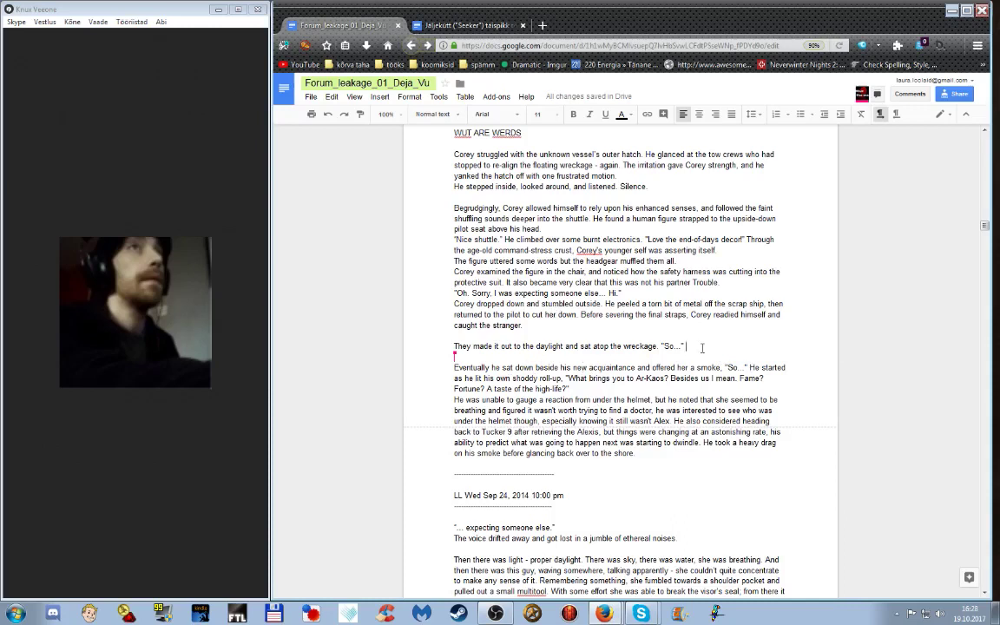
type("Corey")
Copy "offered" and "his new acquaintance" from the "Eventually he sat down" paragraph to the end of the new line.
left_click_drag(652, 367, 675, 365)
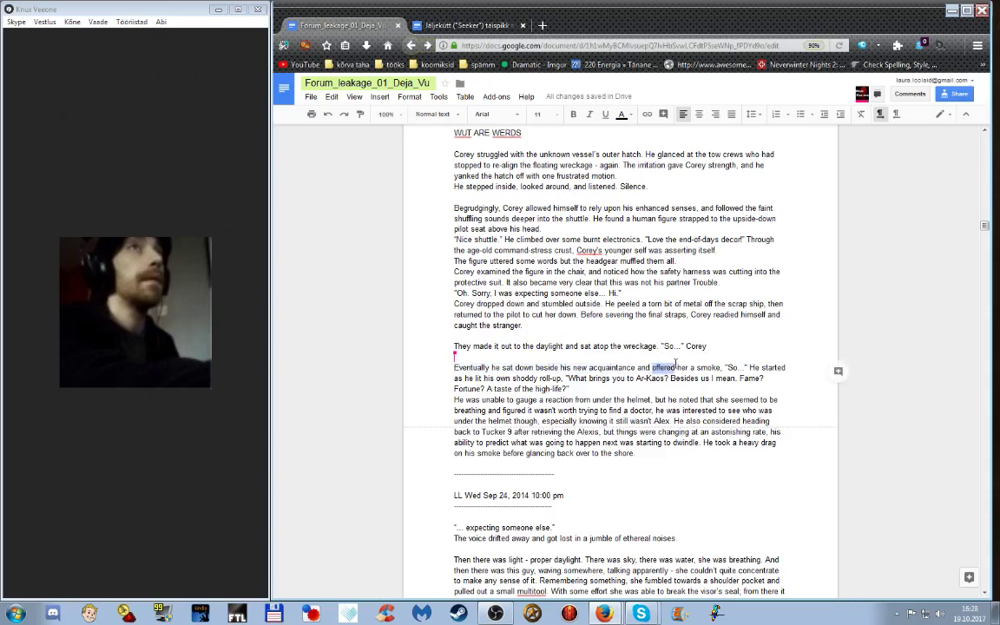
key("ctrl+c")
left_click(755, 346)
key("ctrl+v")
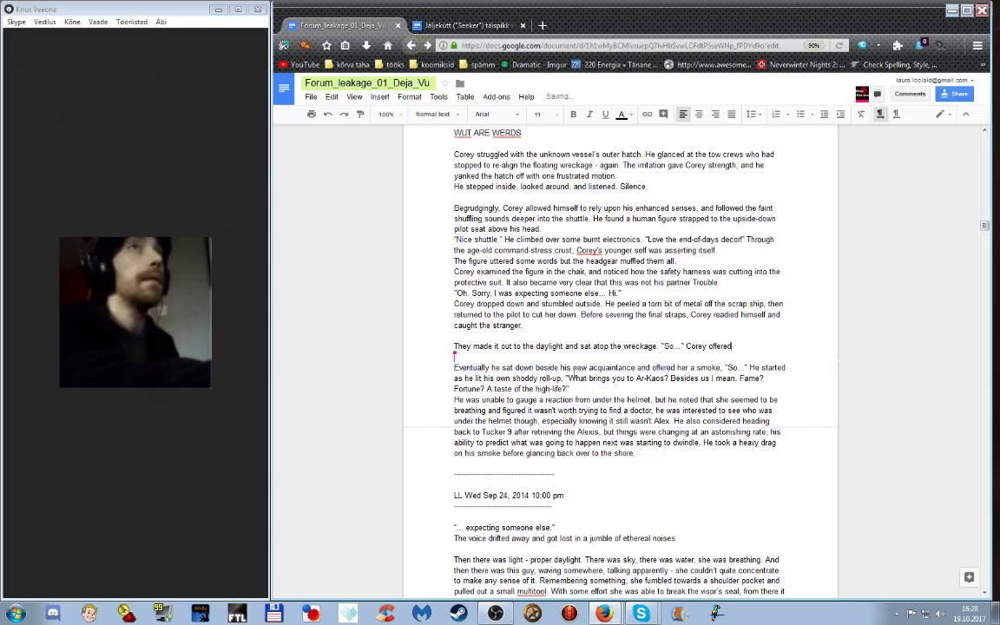
left_click_drag(561, 368, 636, 368)
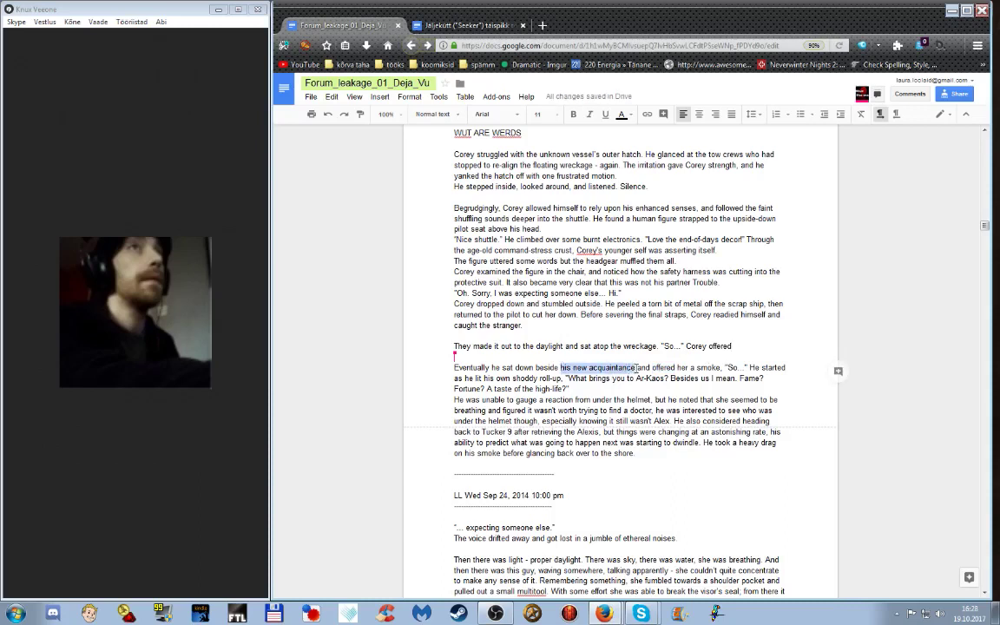
left_click(742, 347)
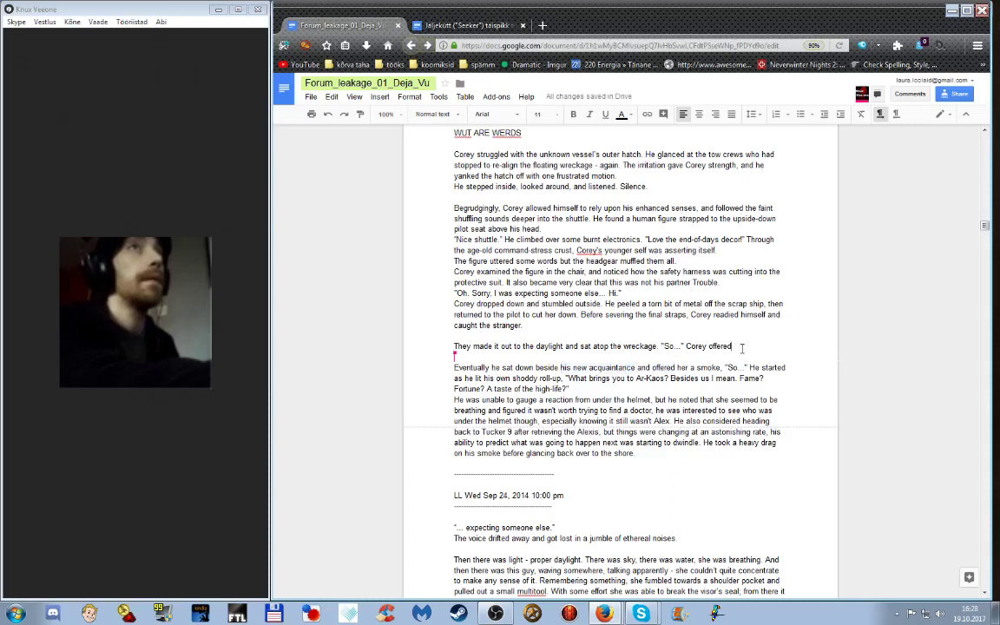
key("ctrl+v")
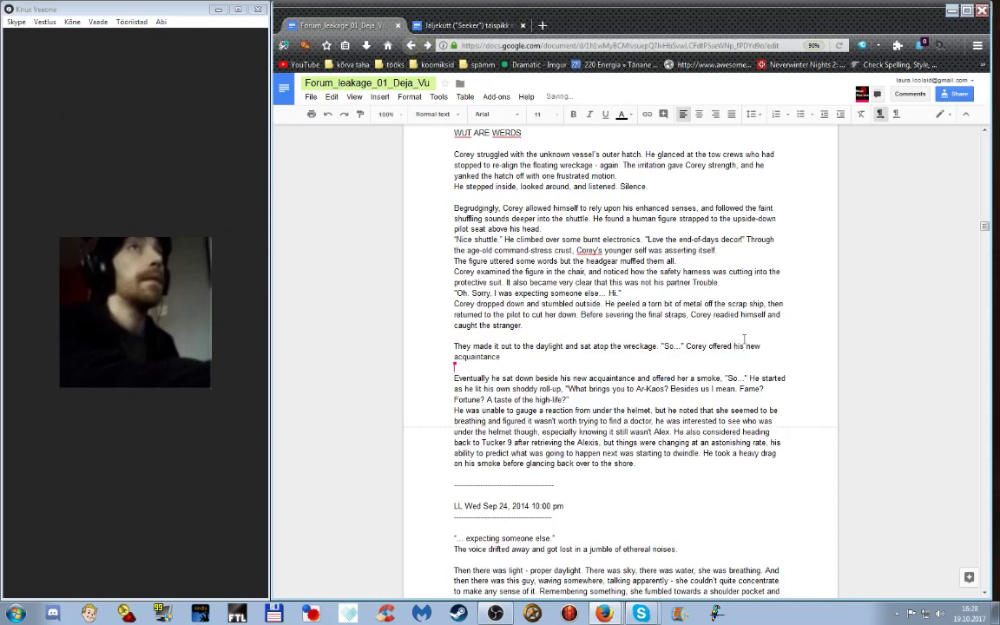
Remove "Eventually he sat down beside his new acquaintance and offered her", joining the lines, and end the sentence after "a smoke.".
left_click_drag(690, 377, 406, 370)
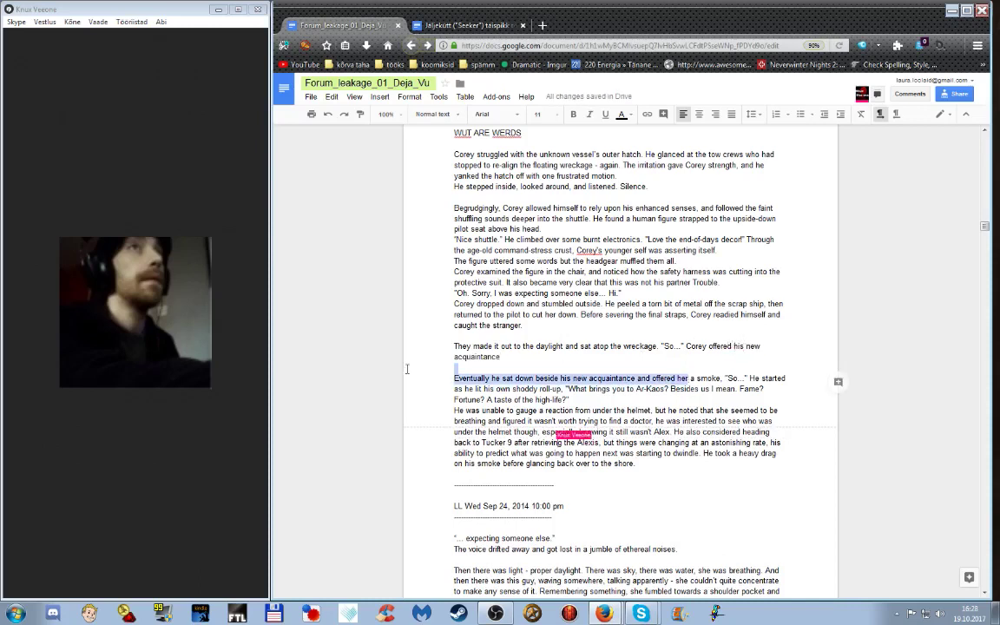
key("BackSpace")
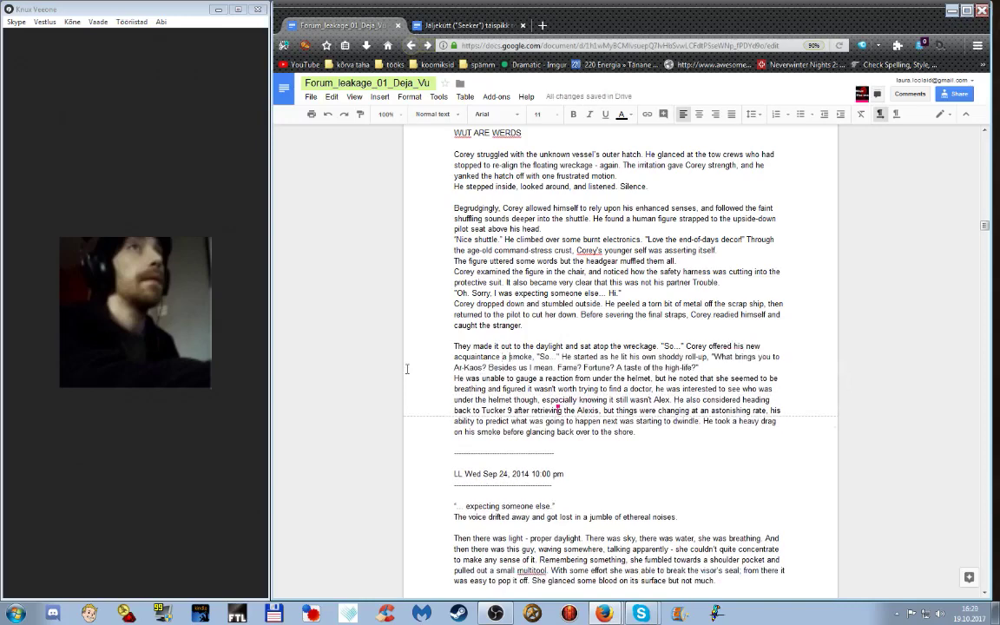
key("Return")
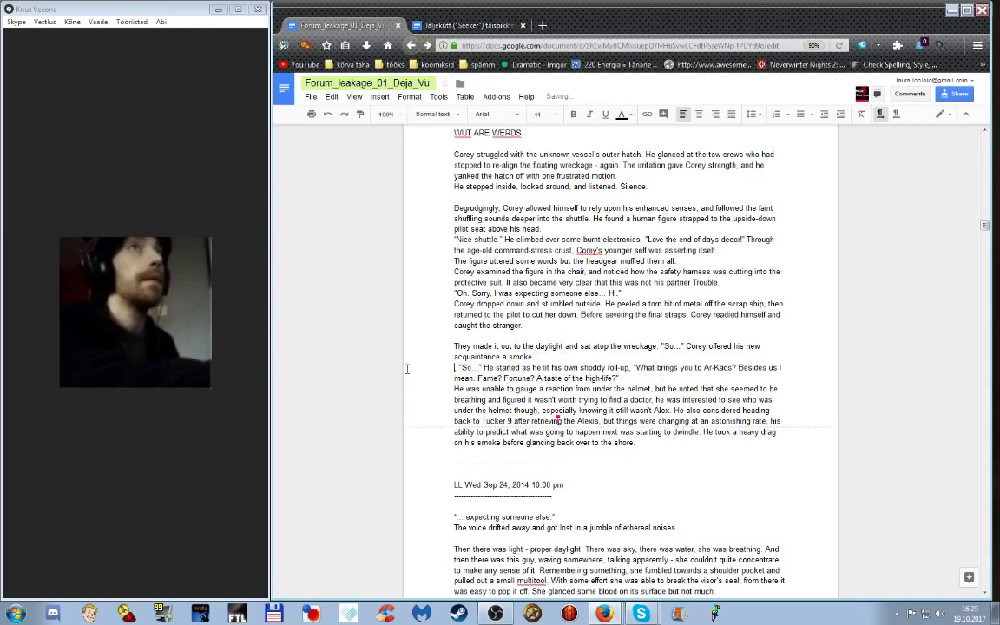
Delete the repeated "So..." and "He started as he lit his own shoddy roll-up,", and join the Ar-Kaos question to the line above.
key("Delete")
key("Delete")
key("Delete")
key("Delete")
key("Delete")
key("Delete")
key("Delete")
key("Delete")
key("Delete")
key("Delete")
key("Delete")
key("Delete")
key("Delete")
key("Delete")
key("Delete")
key("Delete")
key("Delete")
key("Delete")
key("Delete")
key("Delete")
key("Delete")
key("Delete")
key("Delete")
key("Delete")
key("Delete")
key("Delete")
key("Delete")
key("Delete")
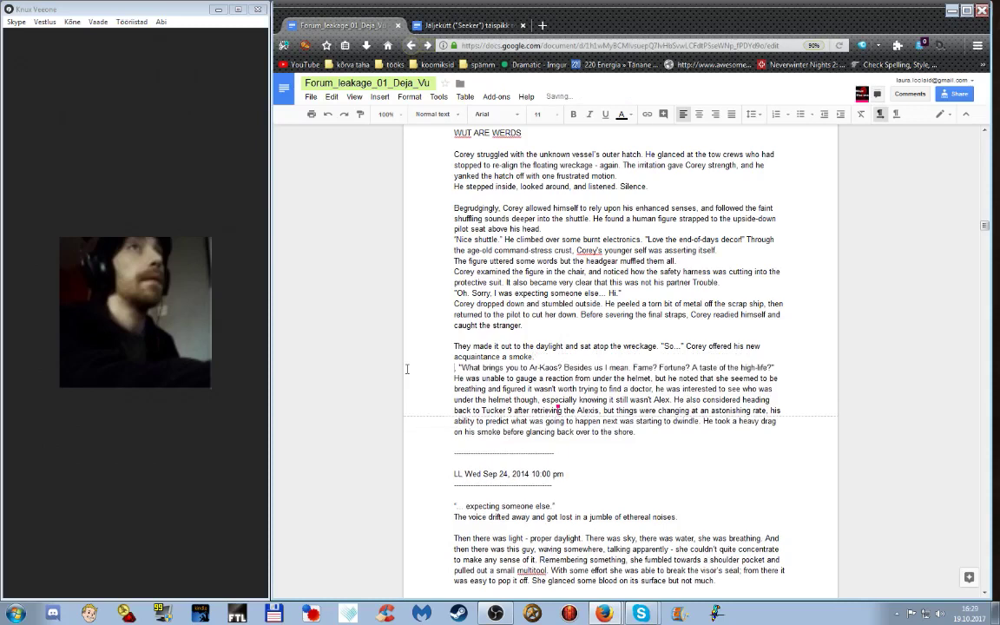
key("BackSpace")
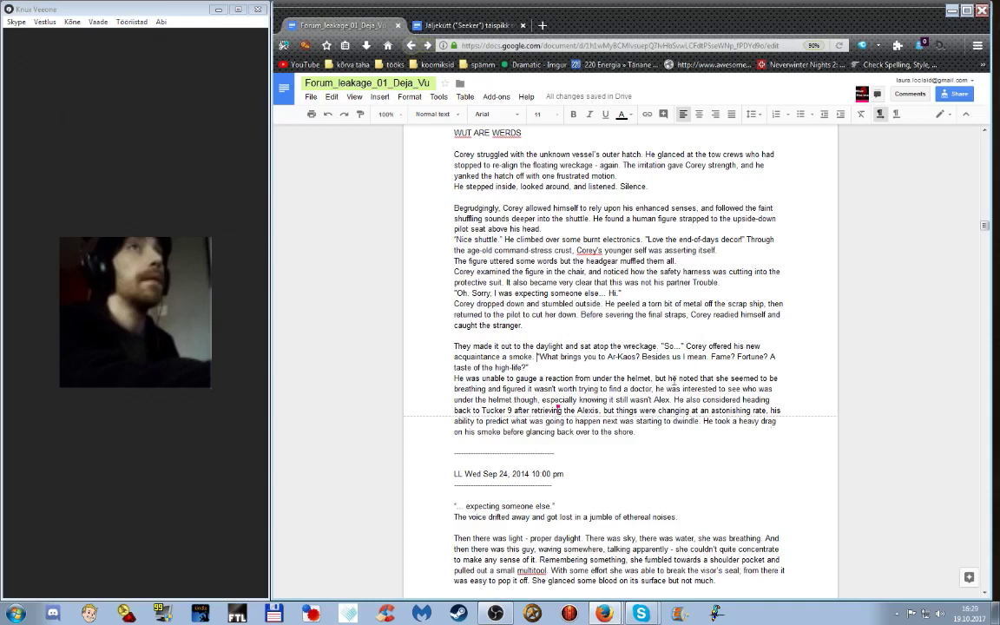
Delete the passage from "He was unable to gauge a reaction" through "starting to dwindle." before "He took a heavy drag".
left_click(659, 345)
left_click_drag(701, 421, 410, 382)
key("Delete")
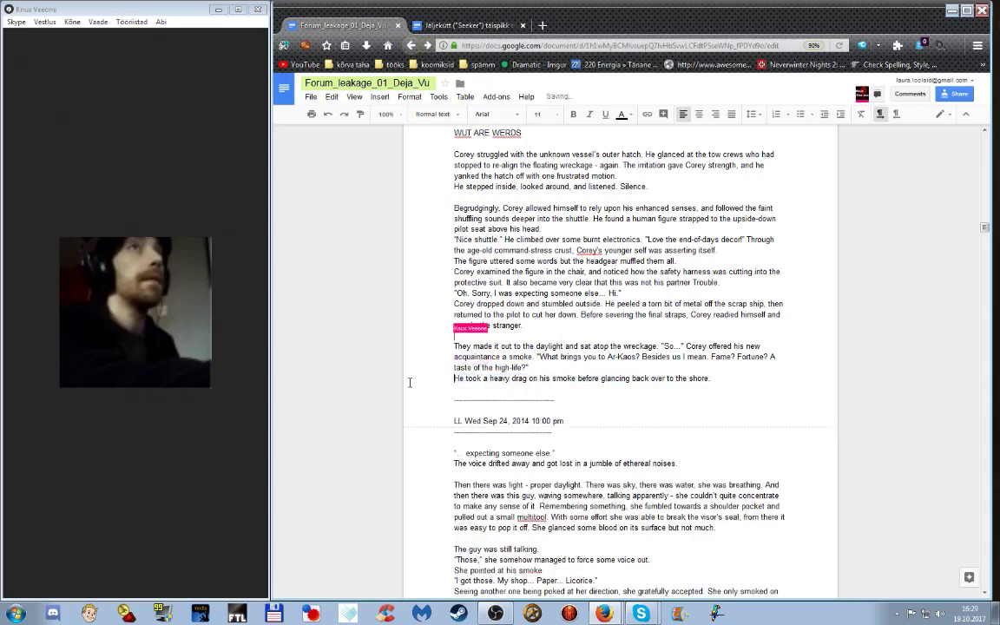
Insert "own" before "smoke" in the "He took a heavy drag" sentence and join that sentence to the "high-life?" line above.
key("ctrl+Right")
key("ctrl+Right")
key("ctrl+Right")
key("ctrl+Right")
type("ow")
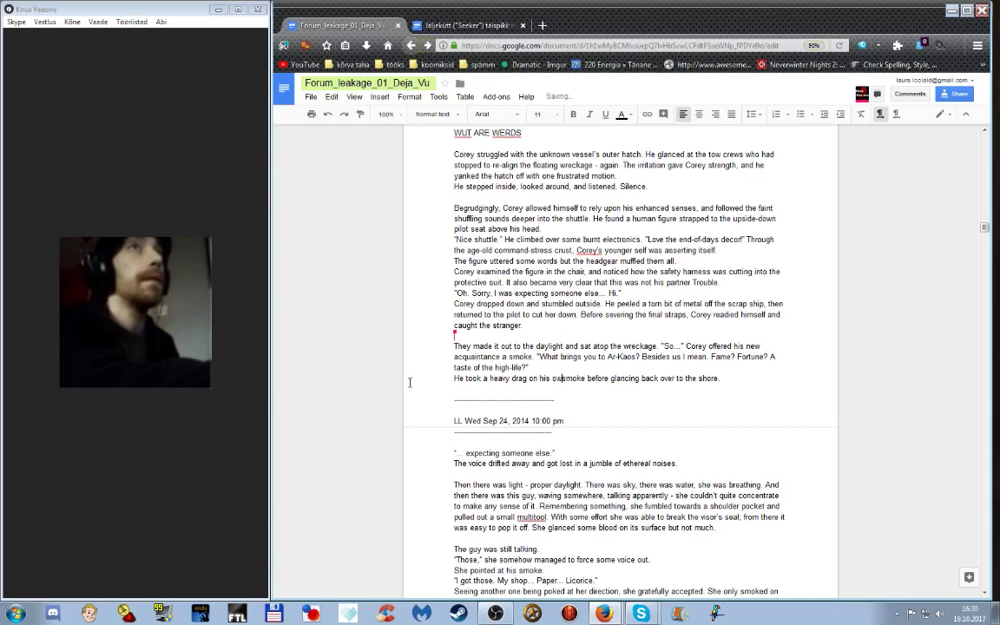
type("n")
key("Delete")
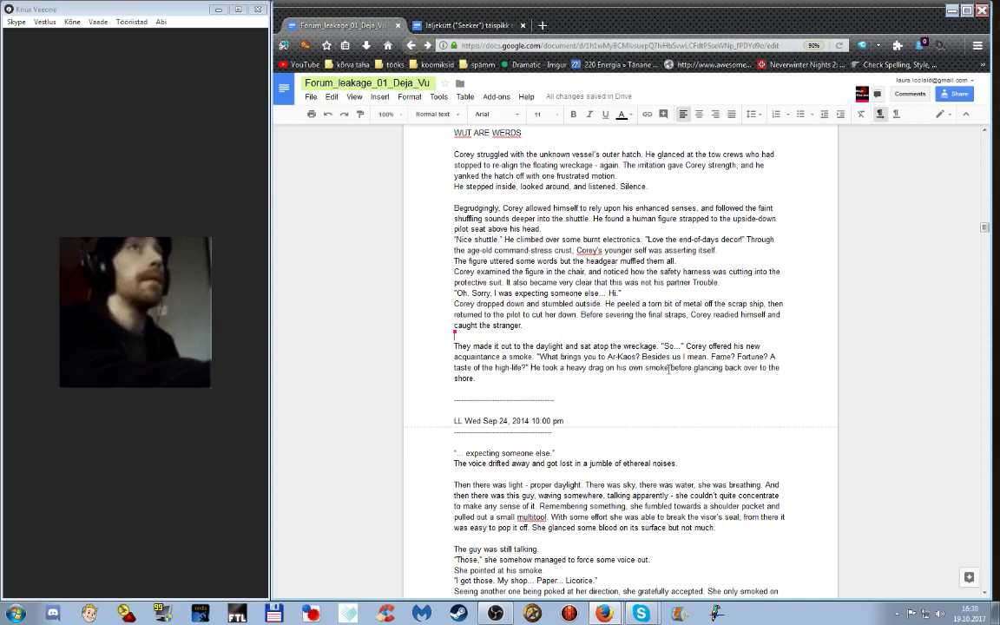
Reword "before glancing" as "and glanced" in the heavy drag sentence.
left_click(669, 370)
type("and")
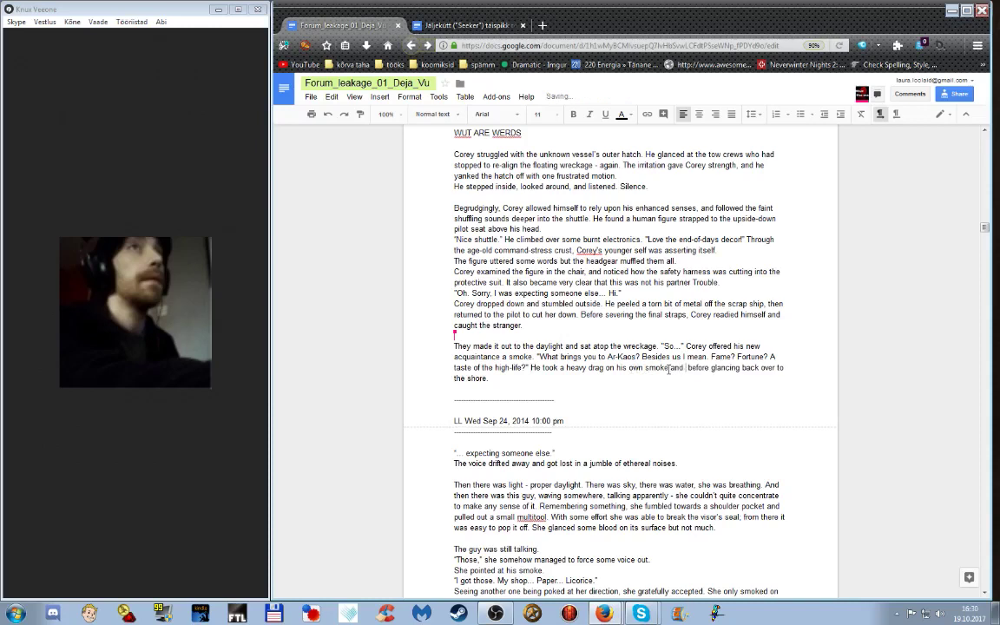
key("Delete")
key("Delete")
key("Delete")
key("Delete")
key("Delete")
key("Delete")
key("Delete")
key("BackSpace")
key("BackSpace")
key("BackSpace")
key("BackSpace")
type("ed")
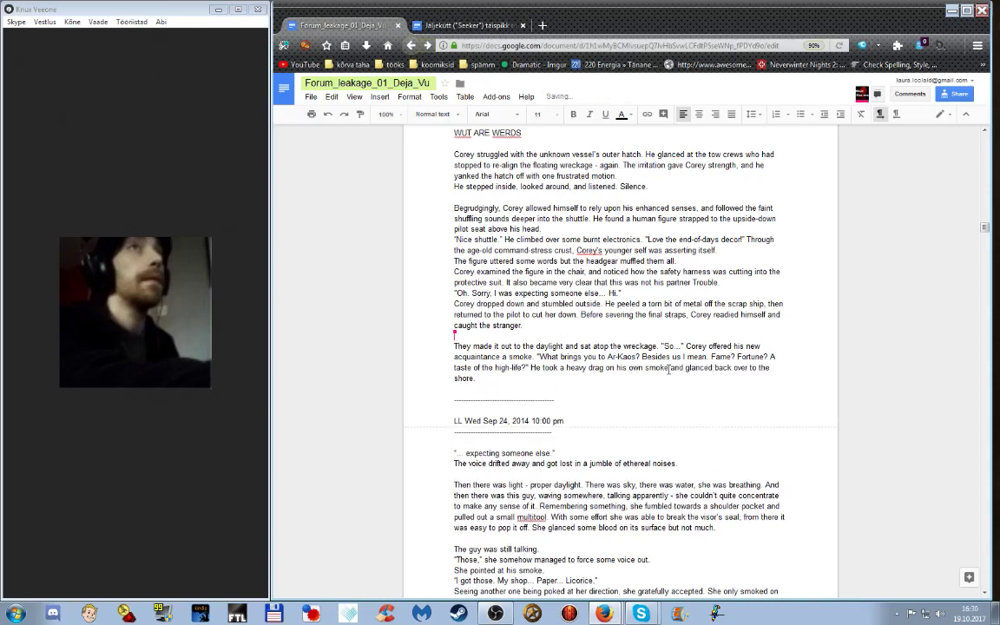
Delete "over" so the heavy drag sentence ends "glanced back to the shore.".
key("ctrl+Right")
key("Delete")
key("Delete")
key("Delete")
key("Delete")
key("Delete")
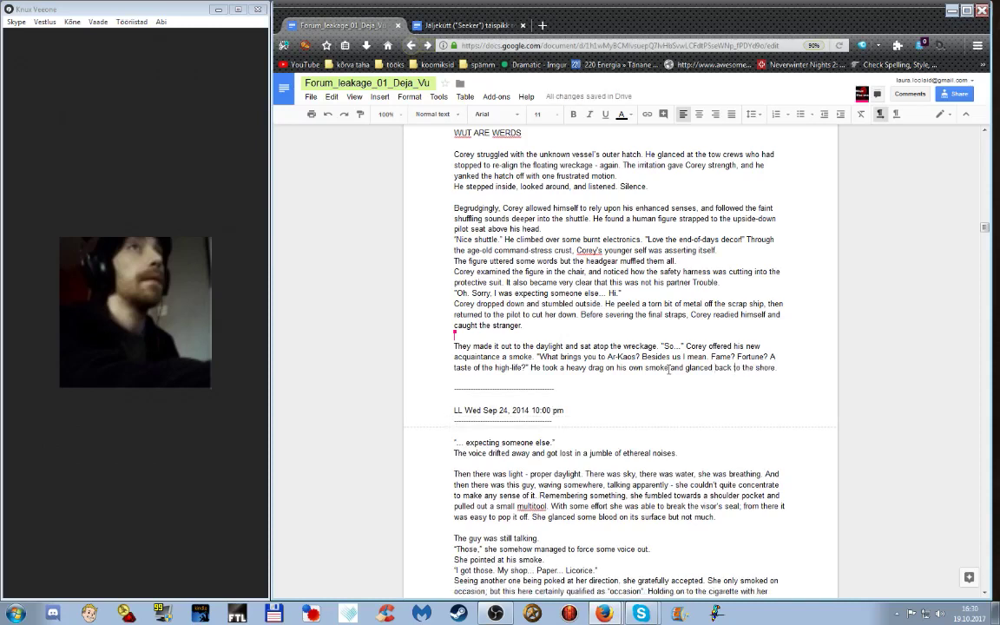
Replace the Wed Sep 24, 2014 10:00 pm post header and its dashed lines with the scene break "***".
key("Down")
key("Down")
key("Down")
key("Down")
left_click(408, 391, "shift")
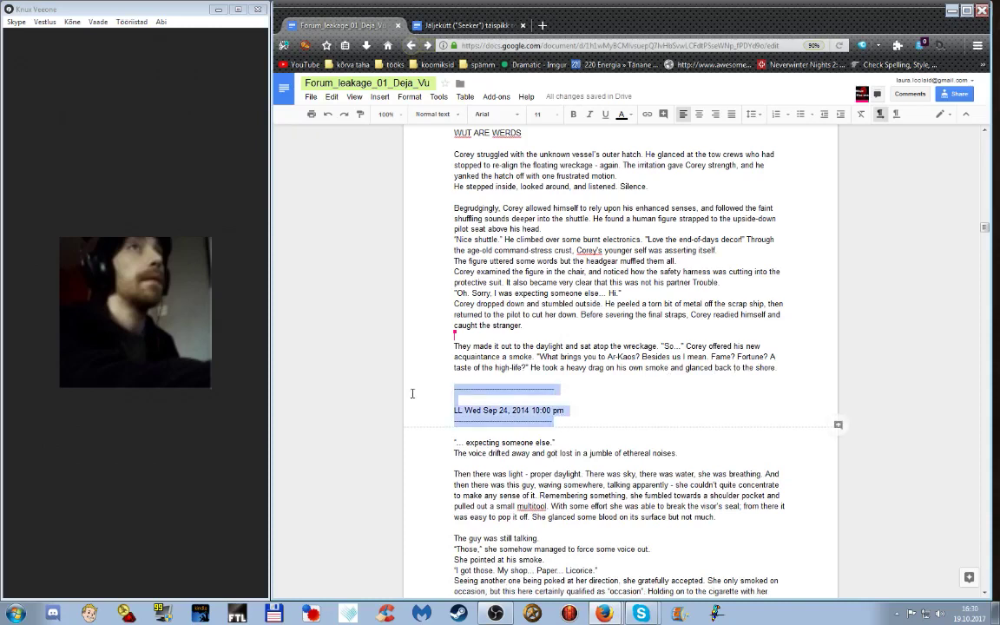
key("BackSpace")
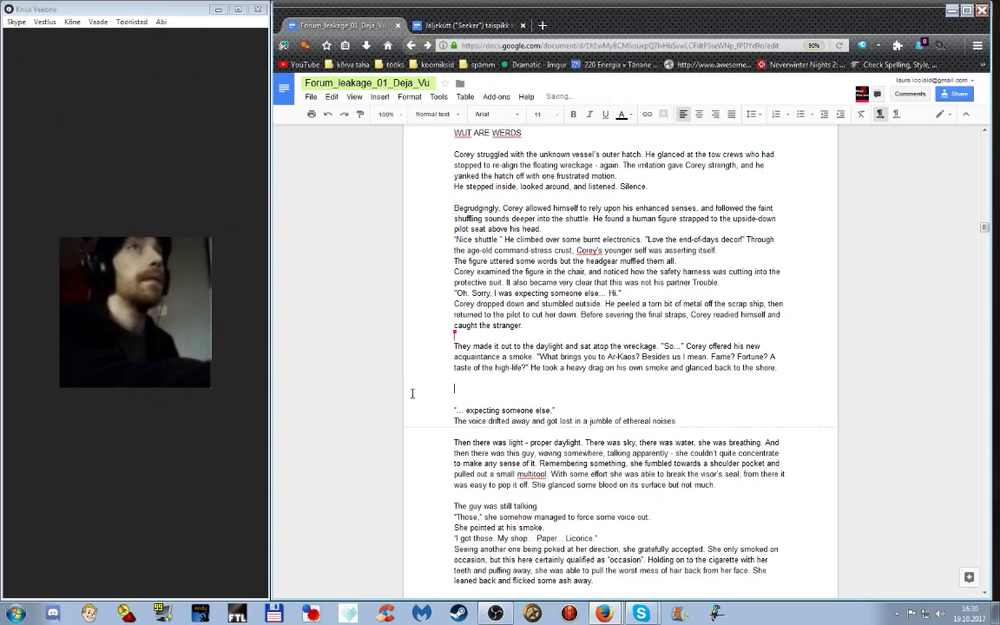
type("***")
Join the "Then there was light" paragraph to the end of the "ethereal noises." line, removing the blank line between them.
left_click(553, 141)
scroll(597, 168, "up", 2)
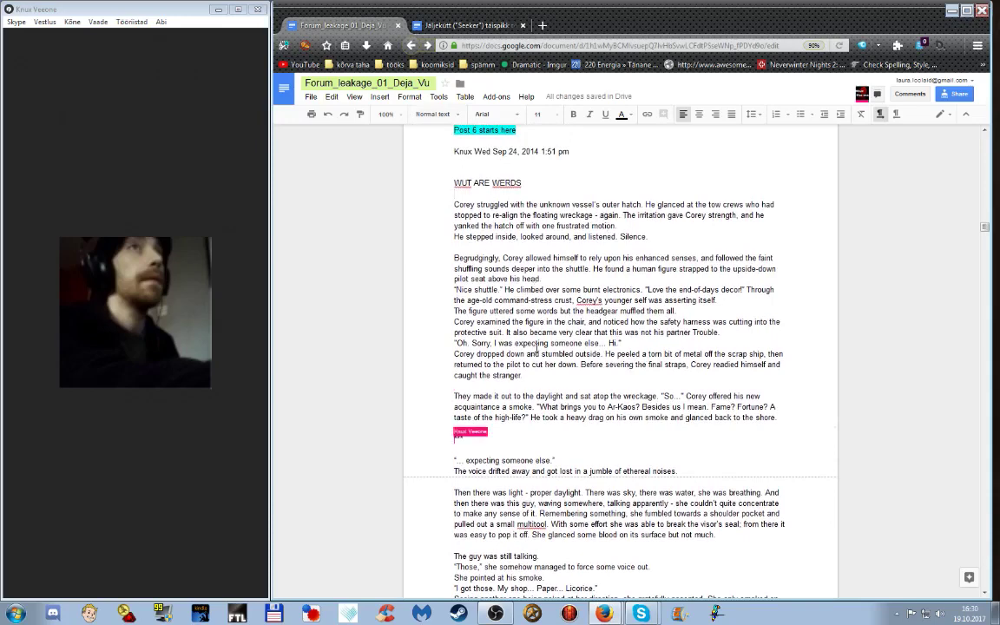
scroll(486, 399, "down", 2)
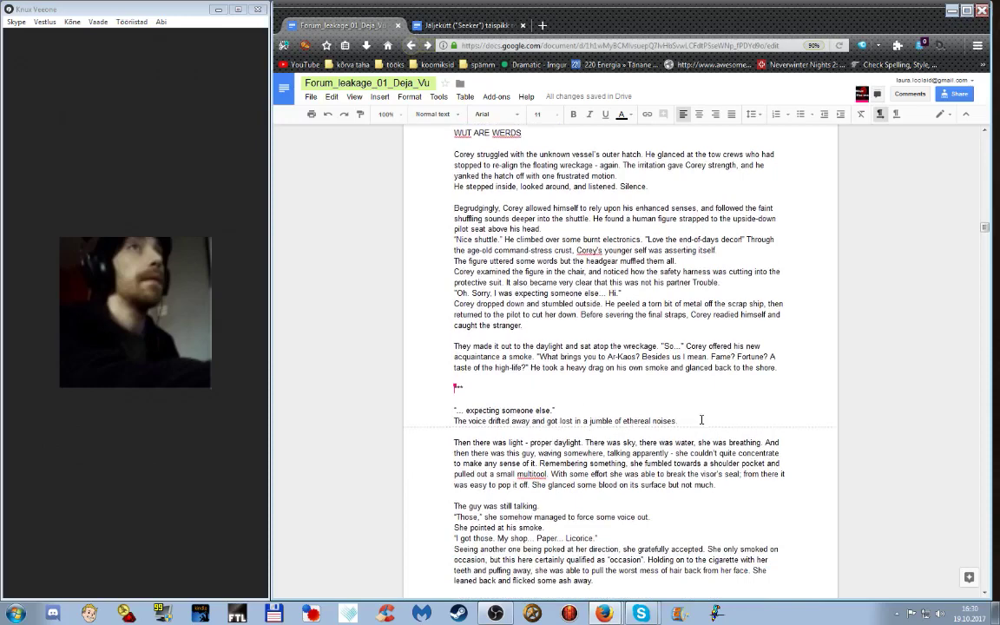
scroll(705, 425, "down", 4)
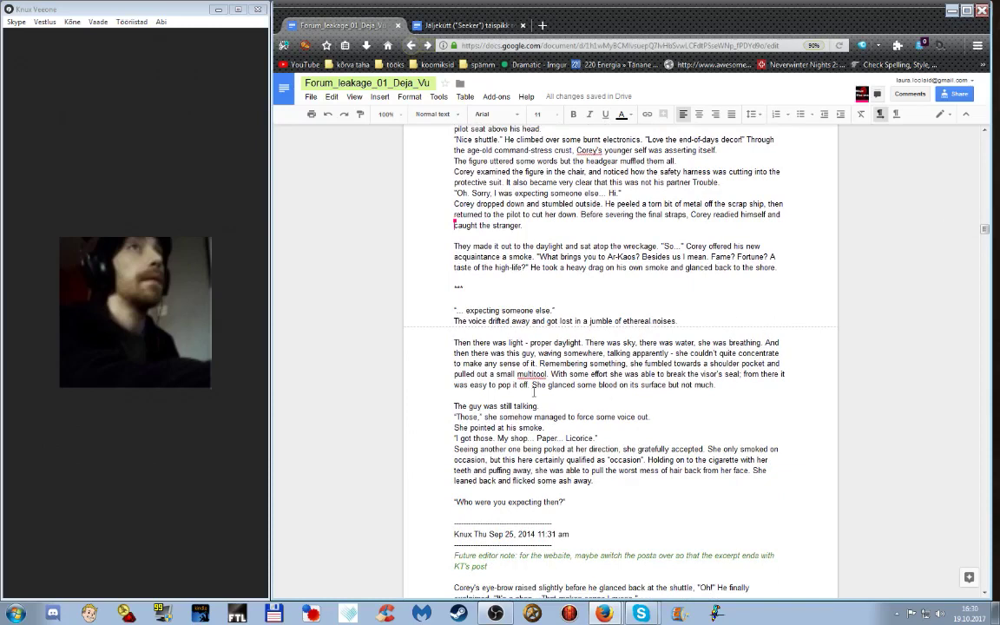
left_click(691, 318)
key("Delete")
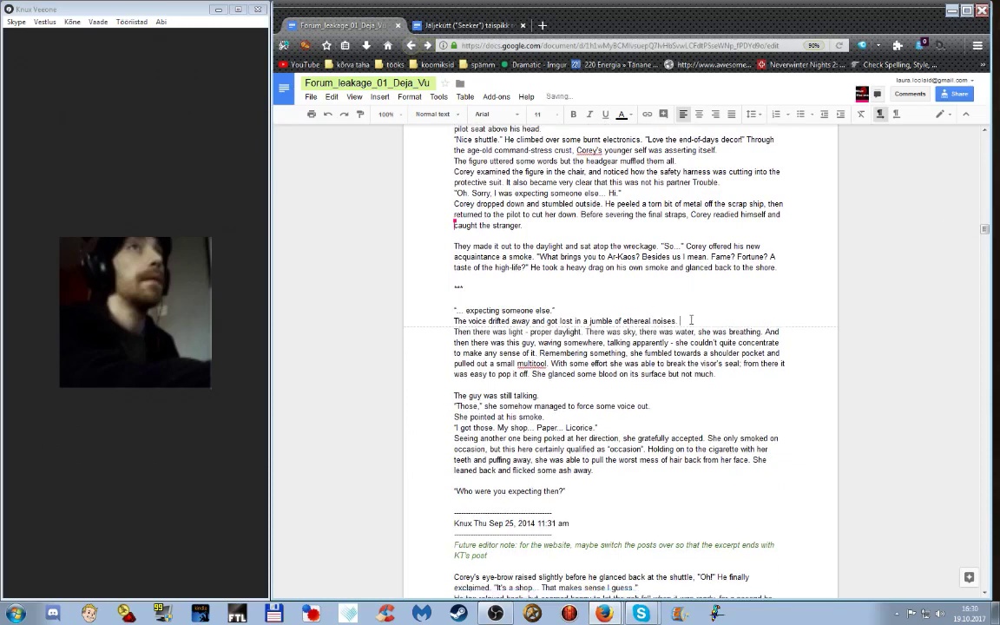
key("Delete")
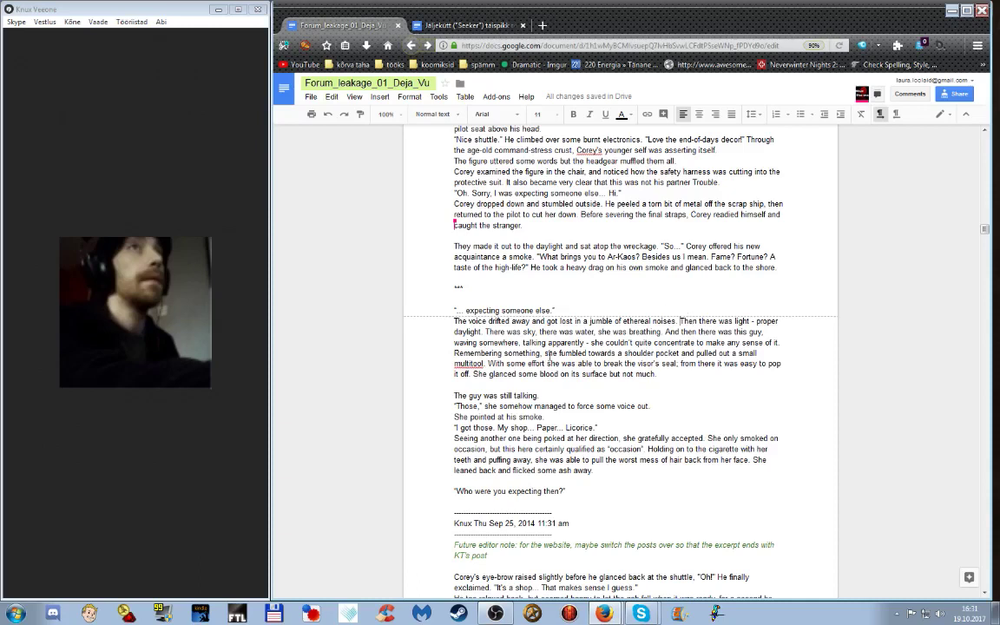
Delete "Remembering something," and start the sentence with "She fumbled towards a shoulder pocket".
left_click_drag(544, 354, 757, 353)
key("Left")
key("shift+Home")
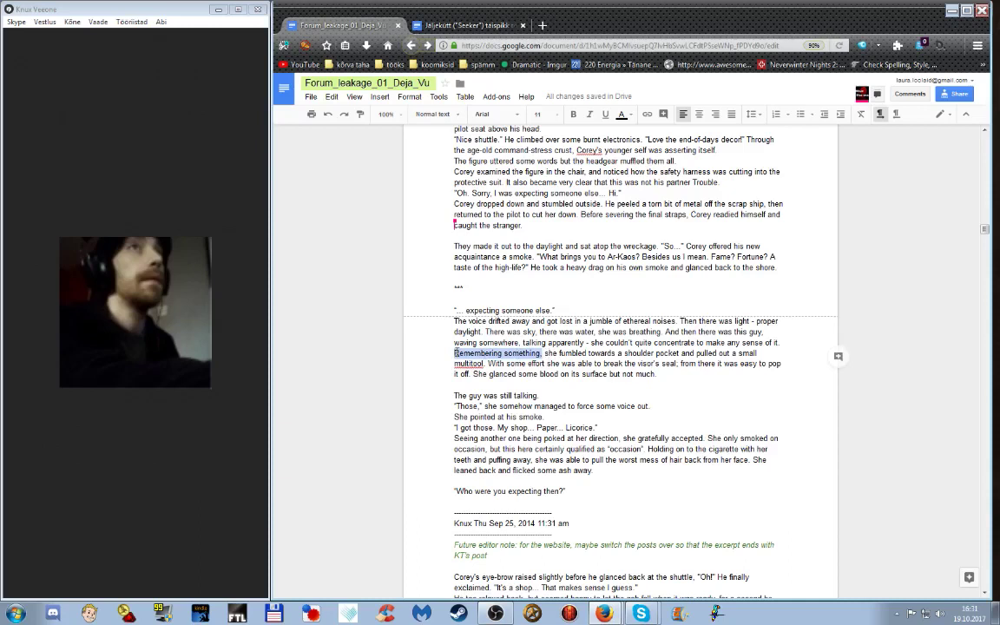
key("Delete")
key("Delete")
key("Delete")
type("S")
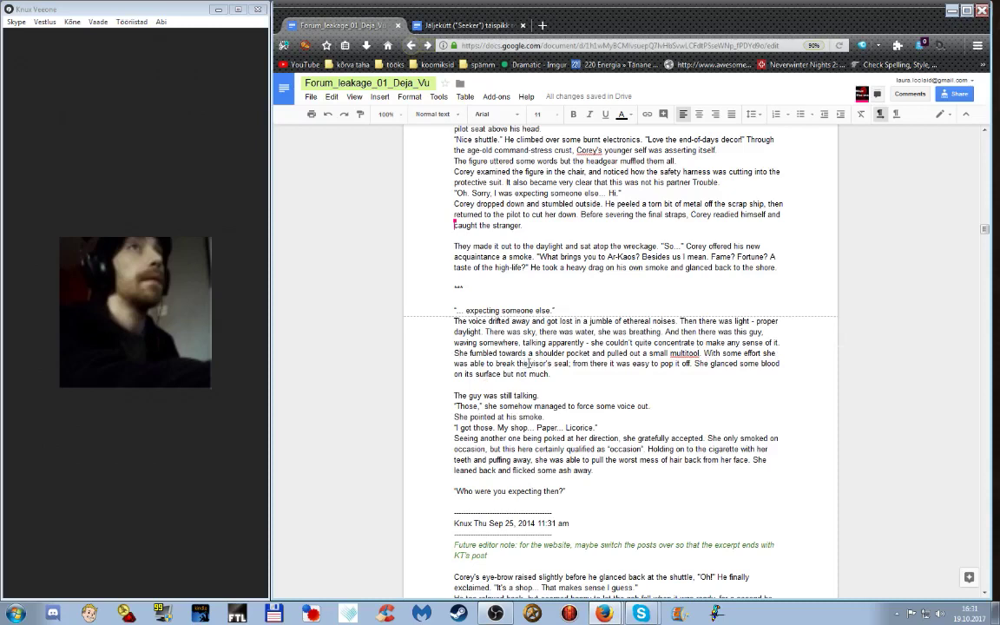
Reword the visor sentence to read "break her visor's seal and pop it off.".
double_click(523, 364)
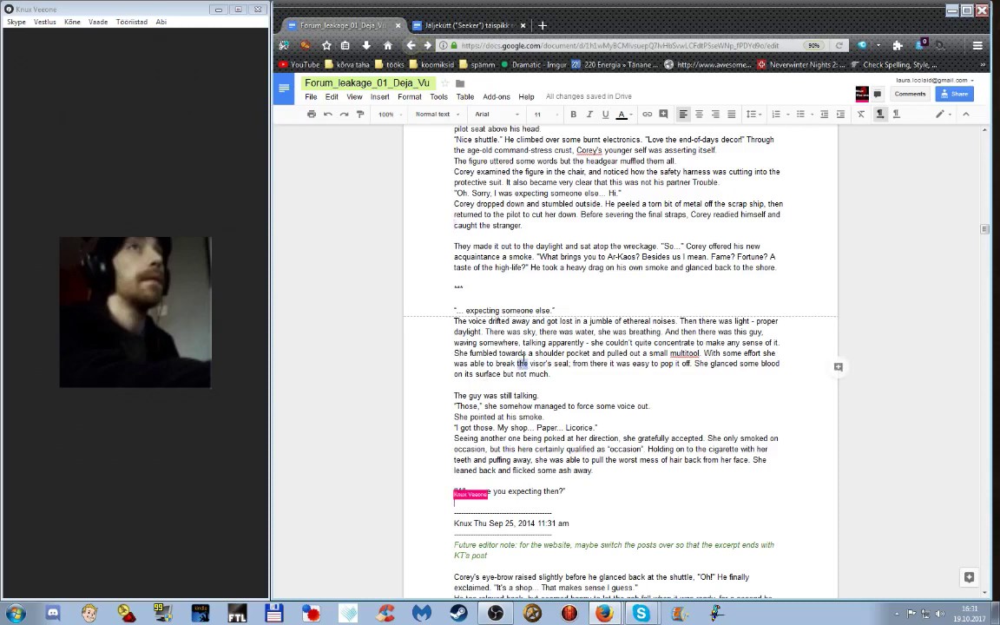
type("her")
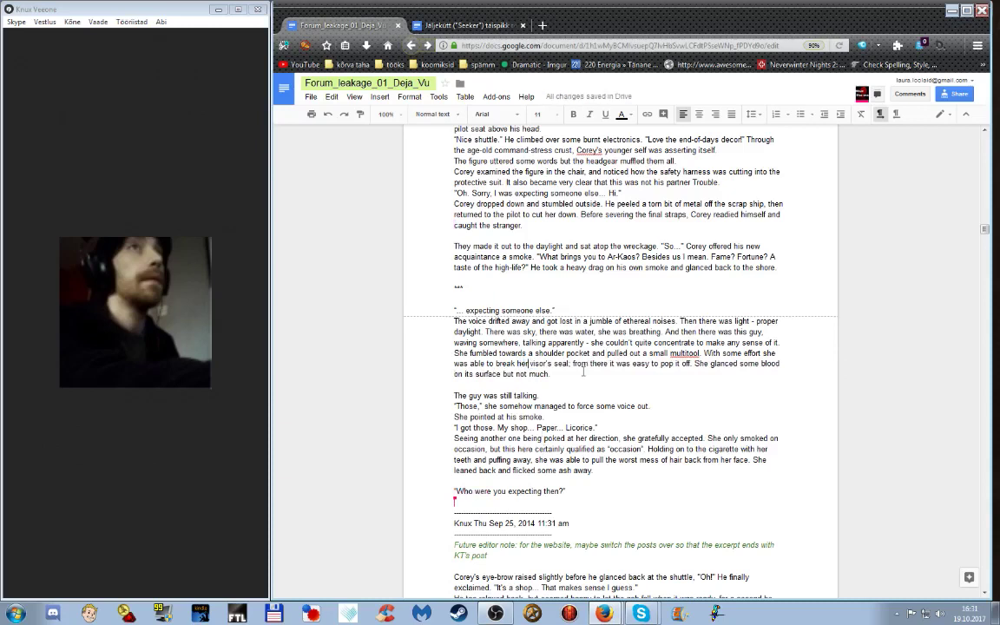
left_click(571, 363)
key("BackSpace")
type("and")
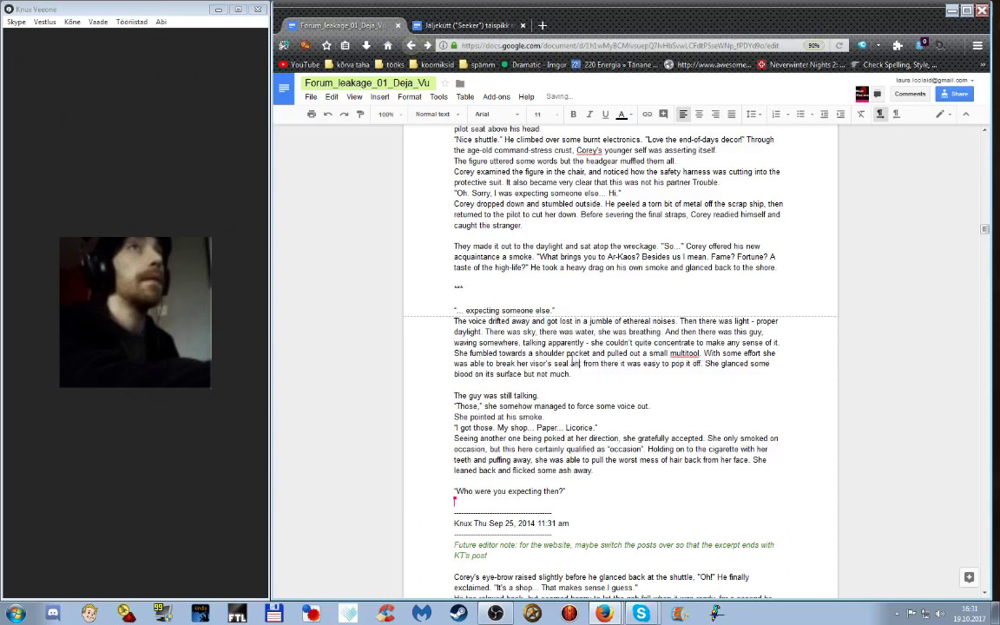
key("ctrl+Delete")
key("ctrl+Delete")
key("ctrl+Delete")
key("ctrl+Delete")
key("ctrl+Delete")
key("ctrl+Delete")
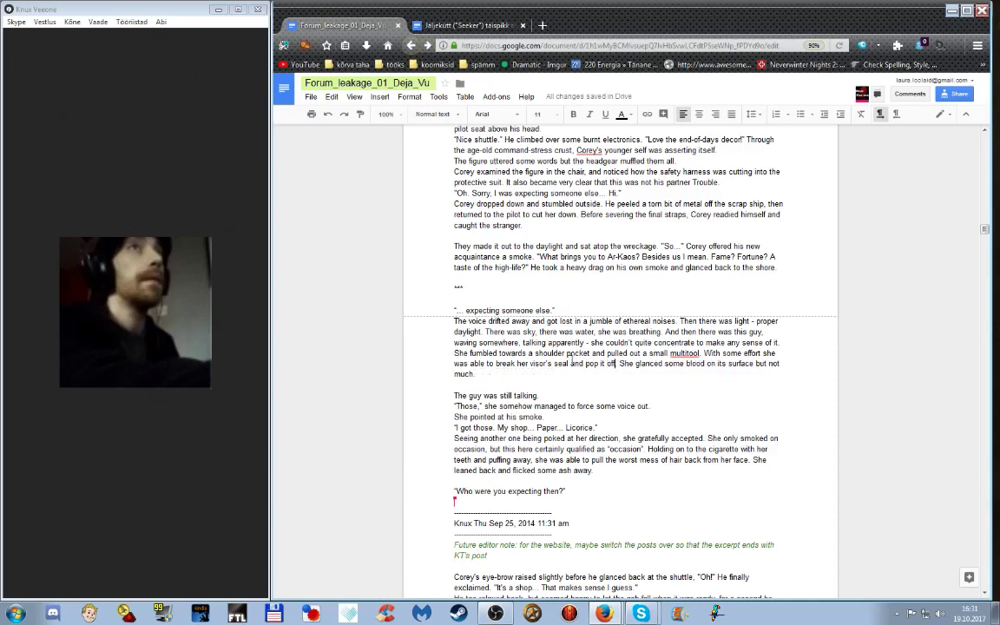
Delete "She glanced some blood on its surface but not much." and the blank line above "The guy was still talking.".
key("ctrl+shift+Down")
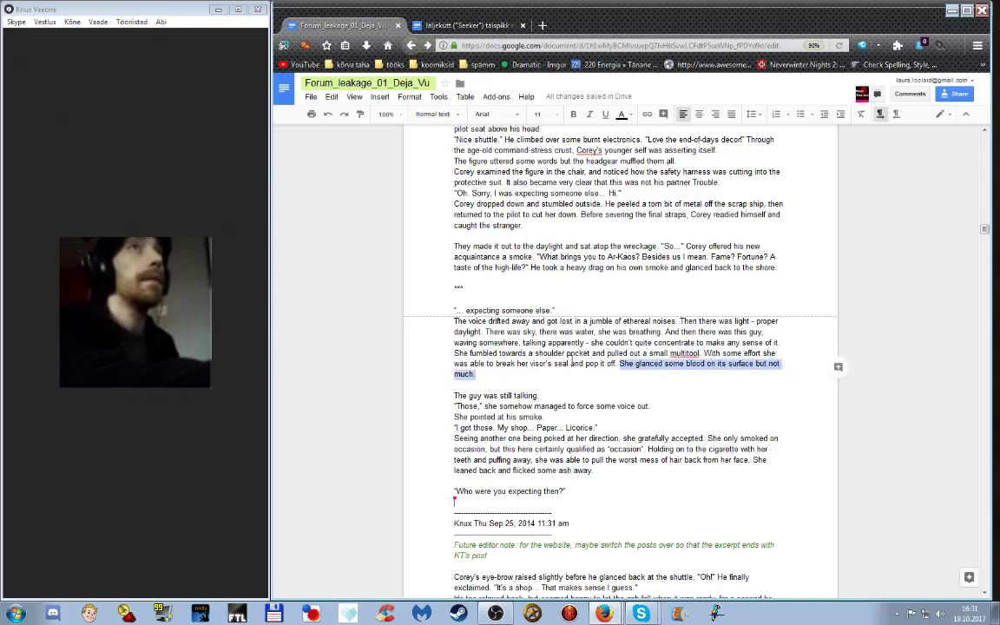
key("BackSpace")
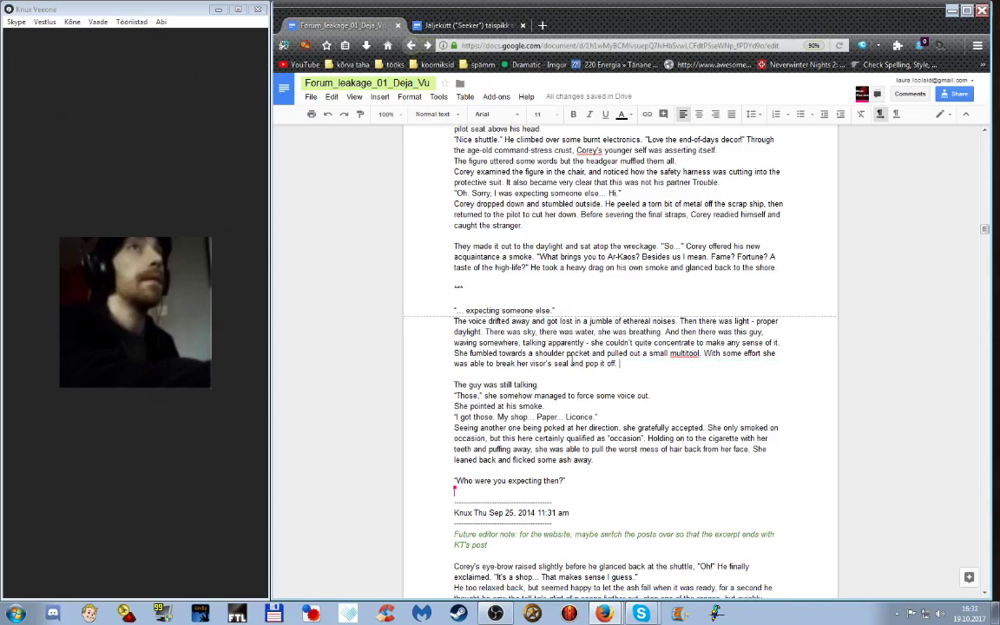
key("Delete")
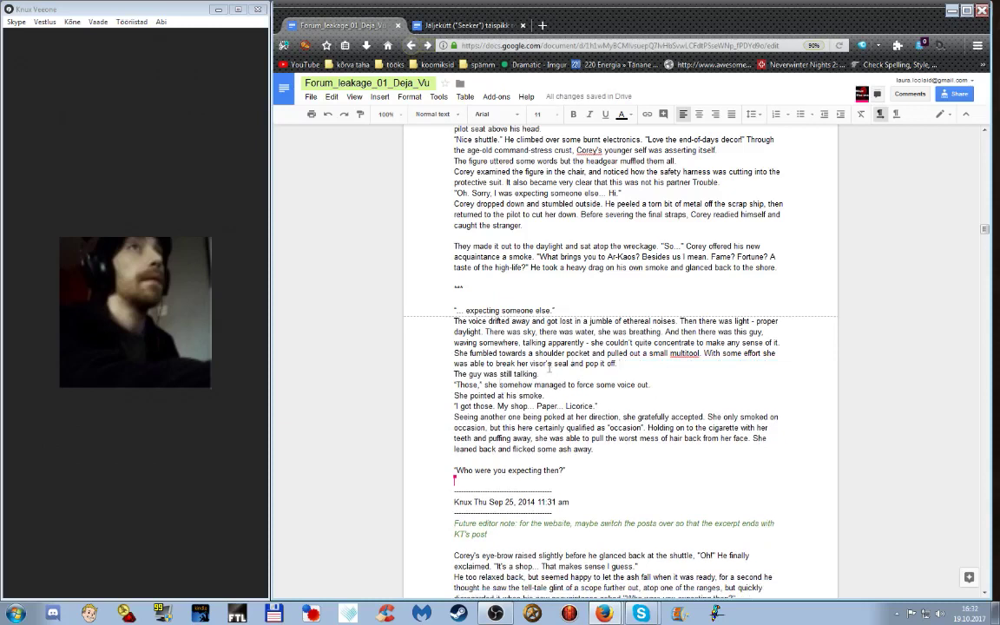
Replace "somehow managed to force some voice out" with "croaked." after "Those," she.
left_click_drag(650, 385, 631, 385)
left_click_drag(529, 390, 500, 385)
key("Right")
left_click(500, 384, "shift")
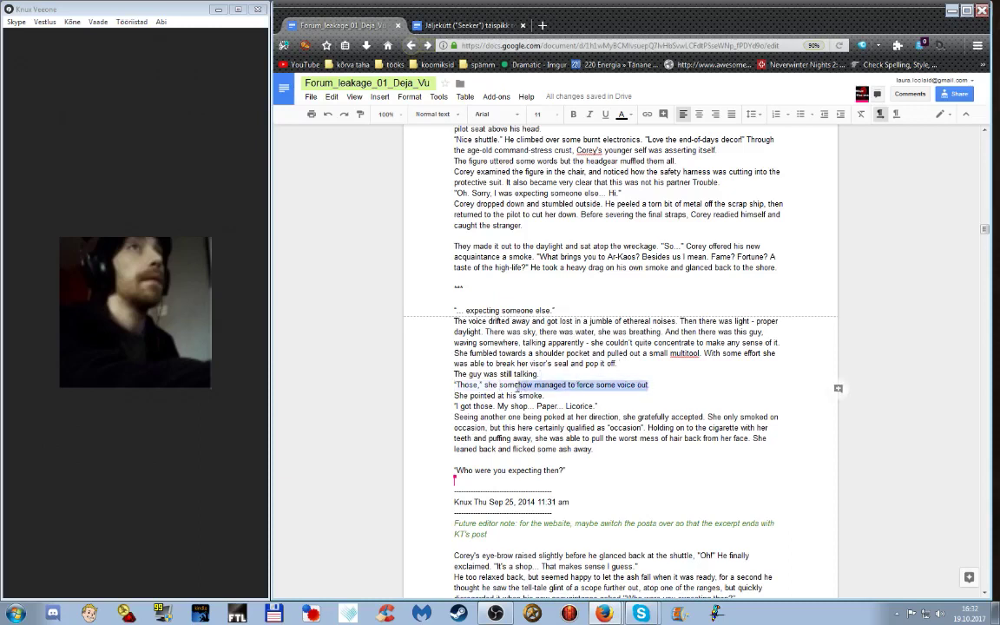
key("BackSpace")
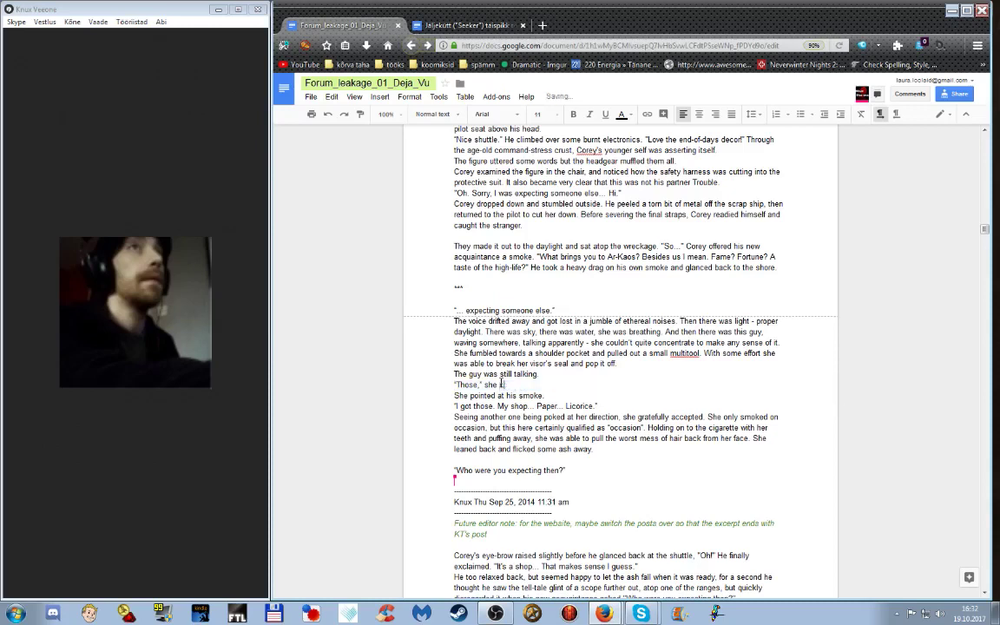
type("croaked.")
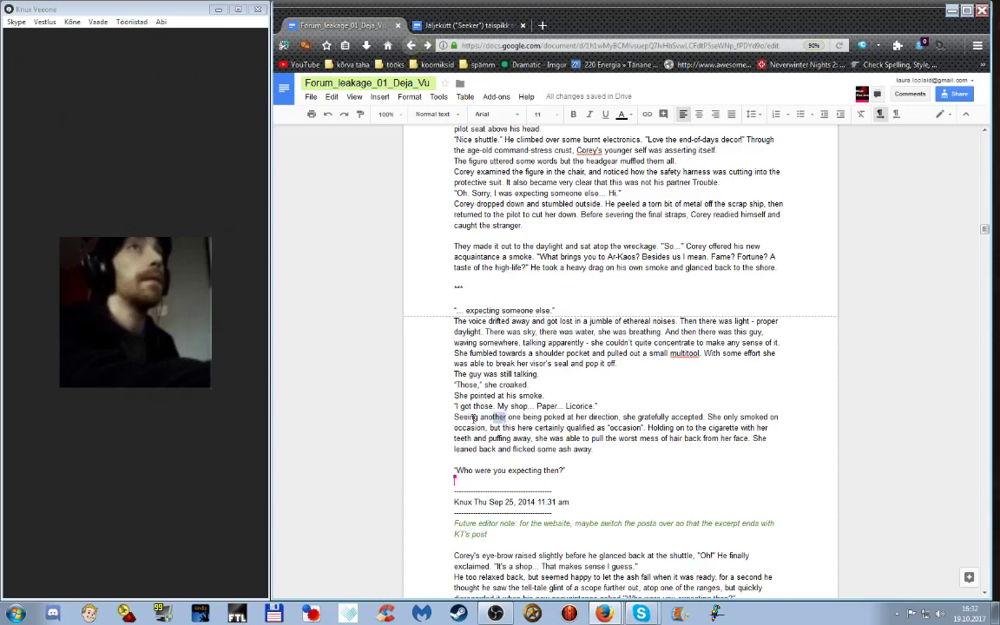
Replace "one" with "smoke" in "Seeing another one being poked at her direction".
double_click(508, 417)
left_click(510, 418)
type("smoke")
key("Delete")
key("Delete")
key("Delete")
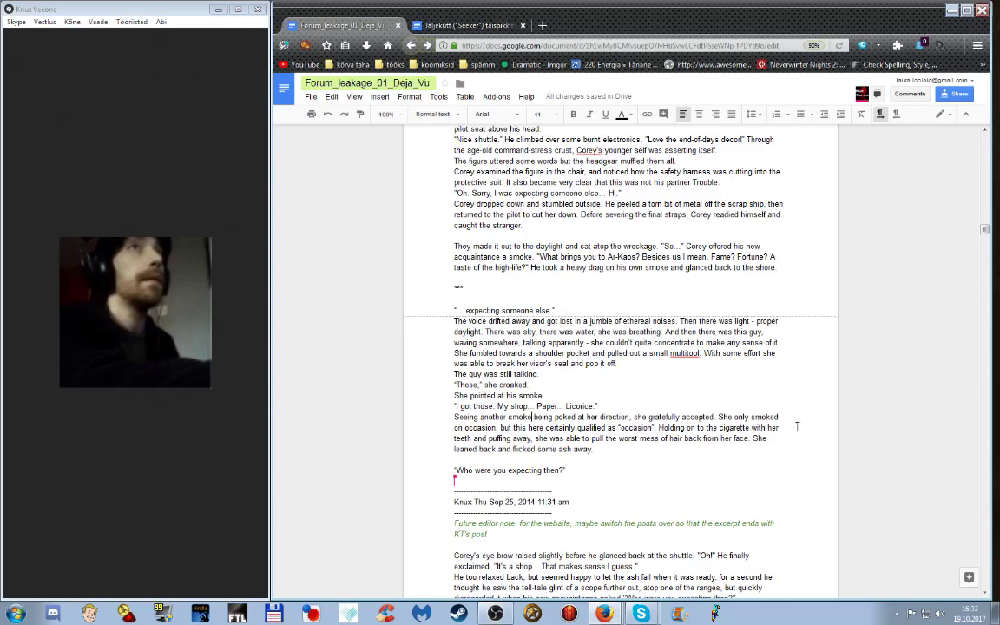
Try deleting everything from "Holding on to the cigarette" through "flicked some ash away." and the blank line below it.
key("Up")
left_click_drag(660, 428, 687, 454)
key("BackSpace")
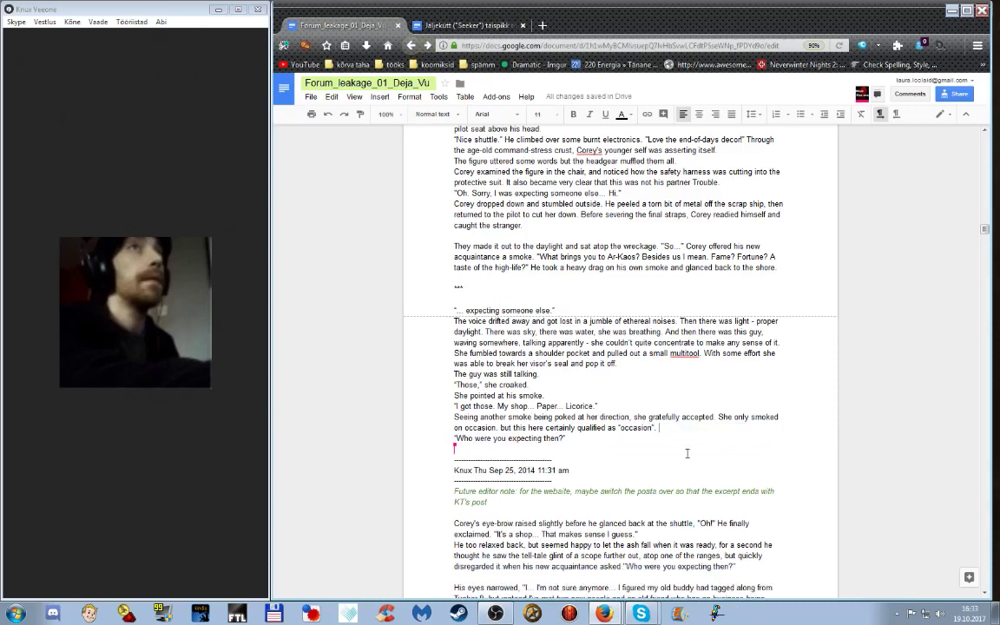
key("ctrl+z")
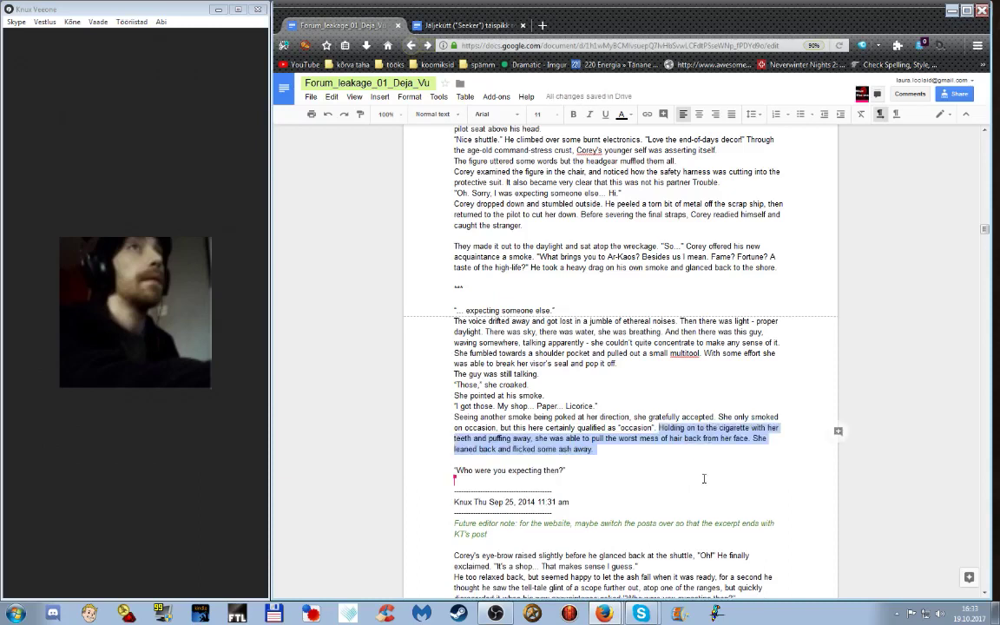
Cut only the "Holding on to the cigarette" sentence and remove the blank line above "Who were you expecting then?".
left_click(688, 438)
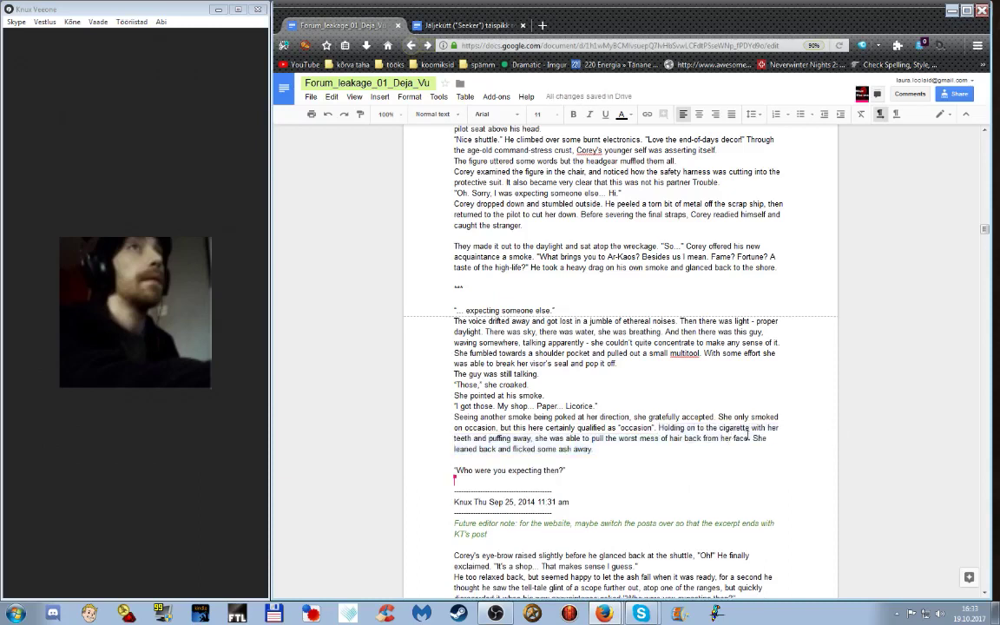
left_click_drag(750, 439, 658, 428)
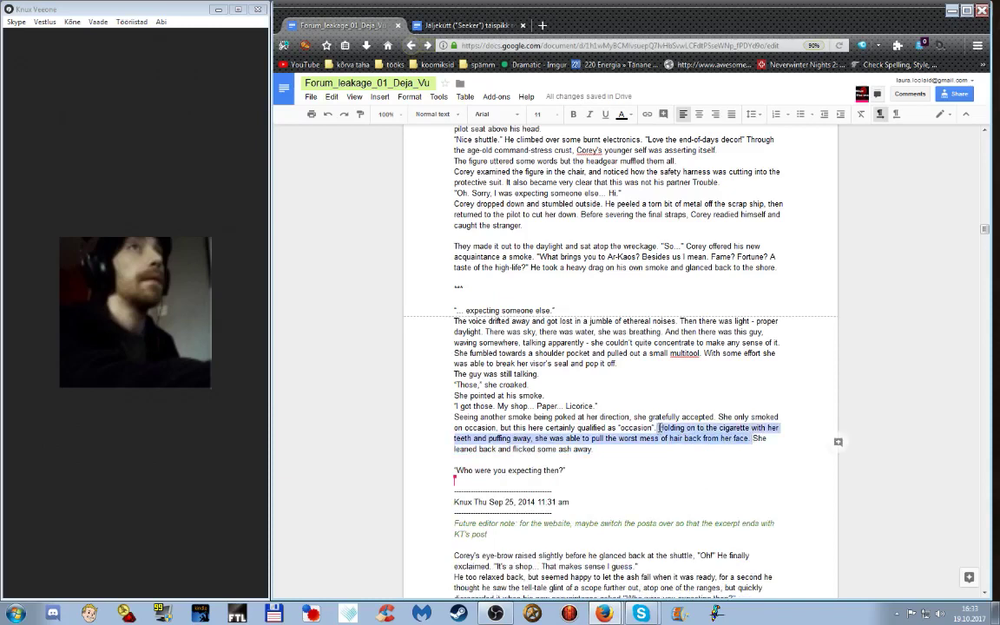
key("ctrl+x")
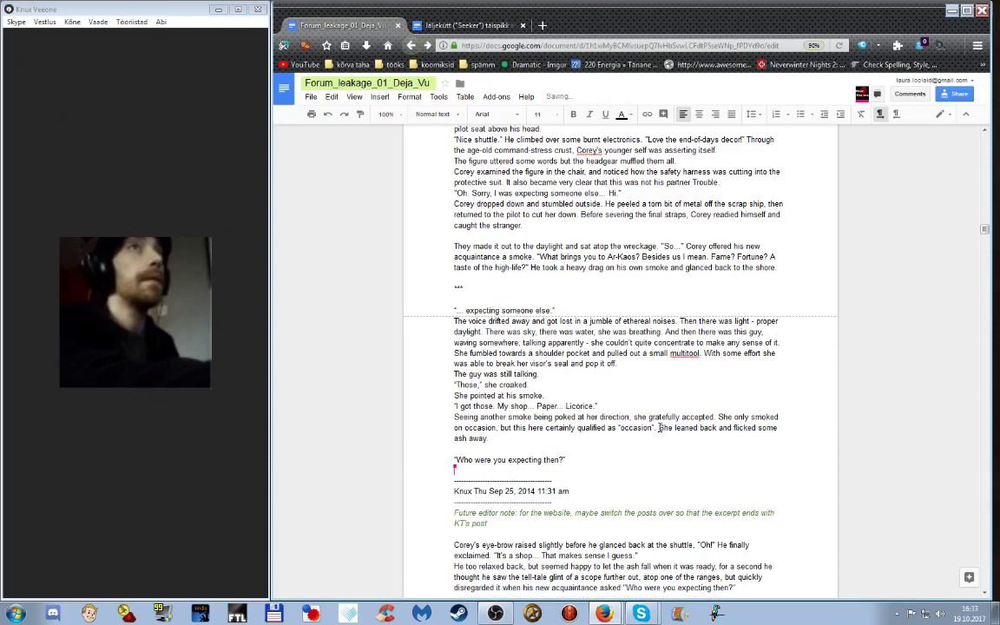
key("BackSpace")
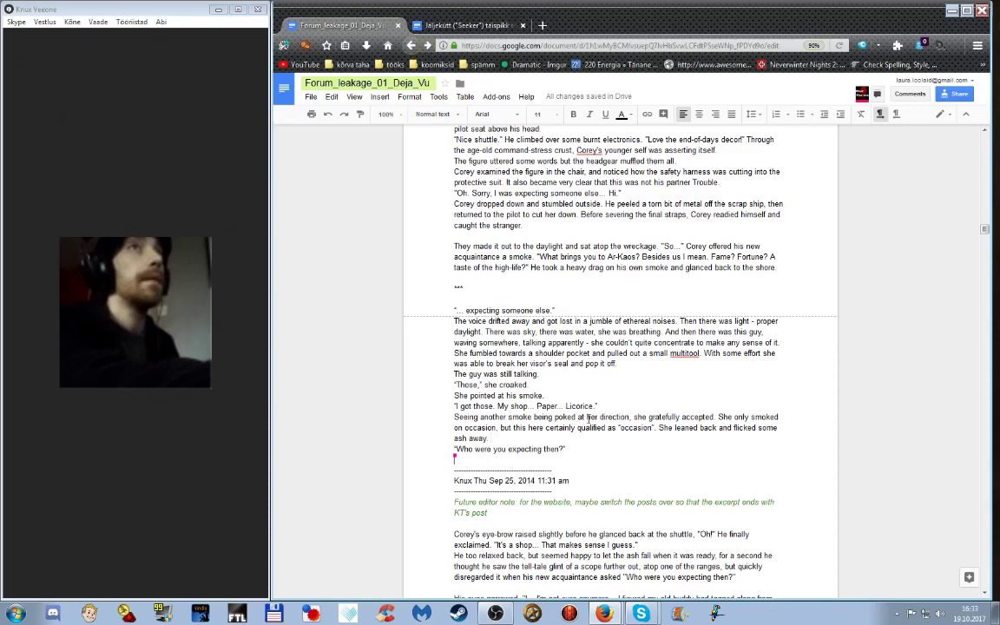
Remove "at" from "being poked at her direction".
double_click(580, 417)
type("in")
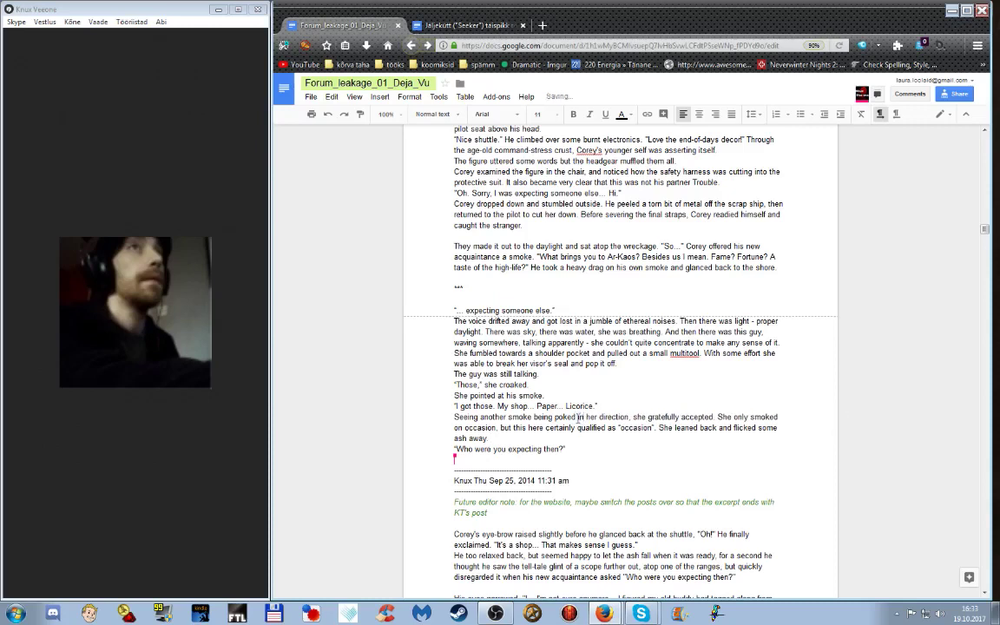
key("BackSpace")
key("BackSpace")
key("BackSpace")
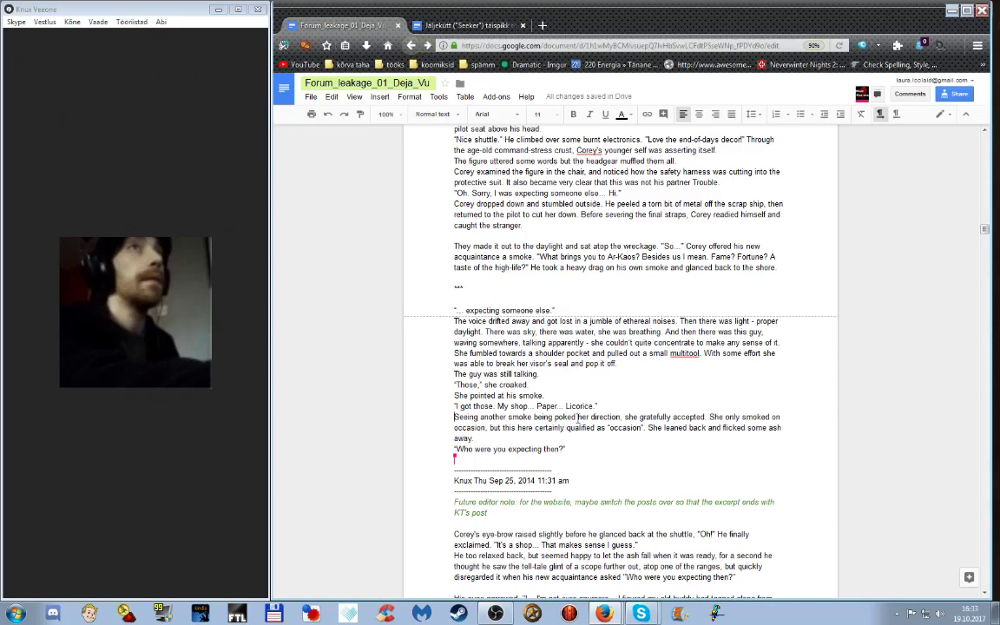
Cut "Seeing another smoke being poked her direction," so the sentence begins with "She gratefully accepted".
key("ctrl+Left")
key("ctrl+Left")
key("ctrl+Left")
key("ctrl+BackSpace")
key("ctrl+BackSpace")
key("ctrl+Delete")
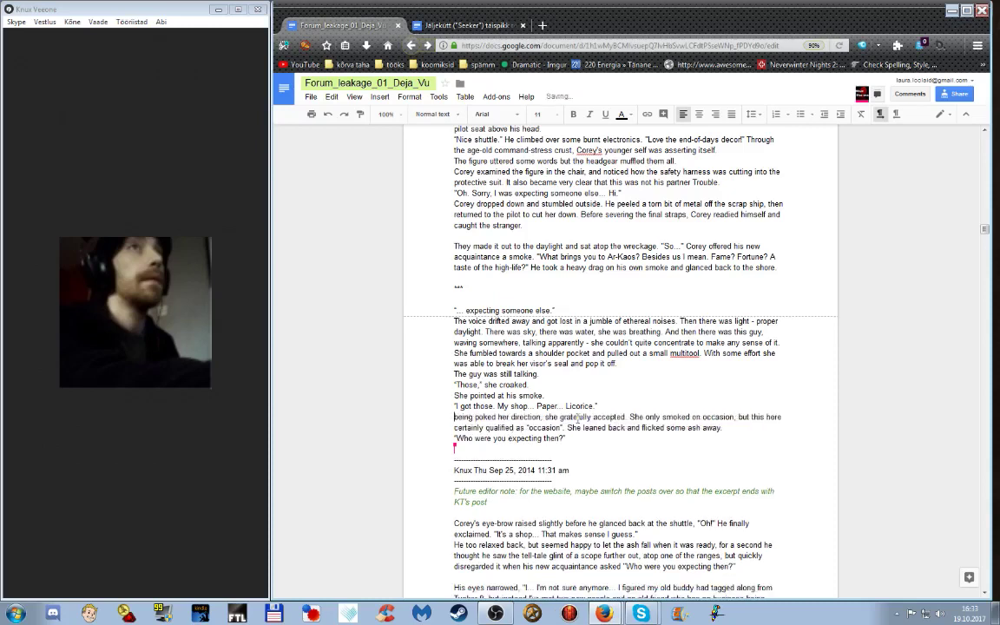
key("ctrl+Delete")
key("ctrl+Delete")
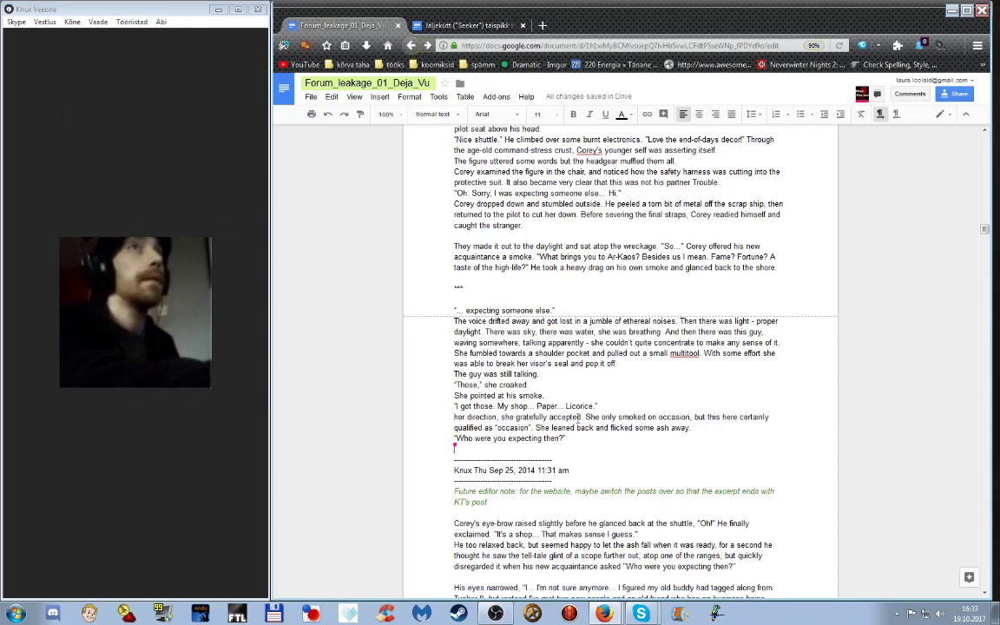
key("ctrl+Delete")
key("ctrl+Delete")
key("ctrl+Delete")
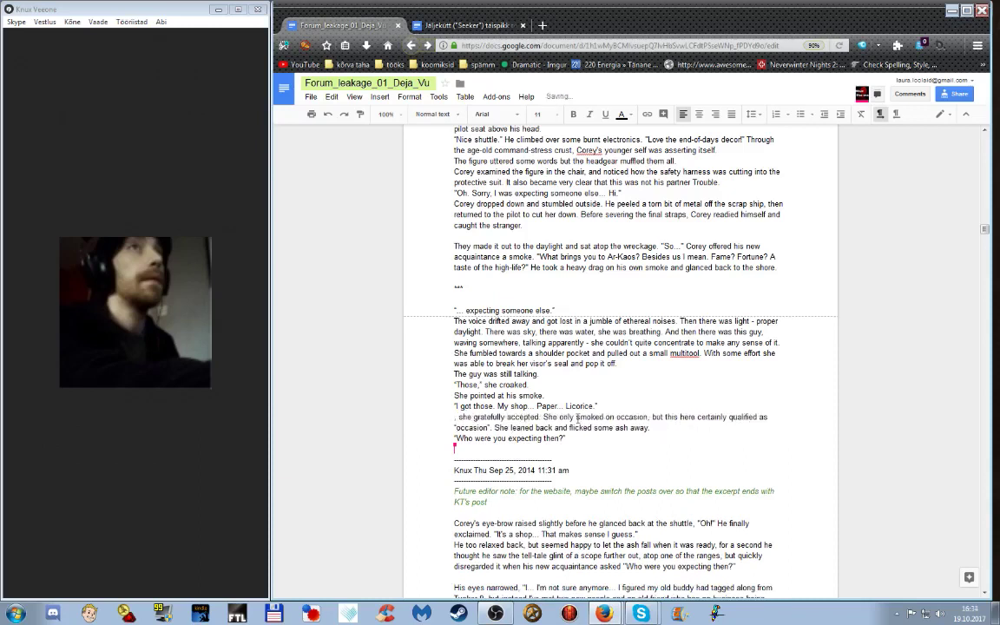
key("Delete")
key("Delete")
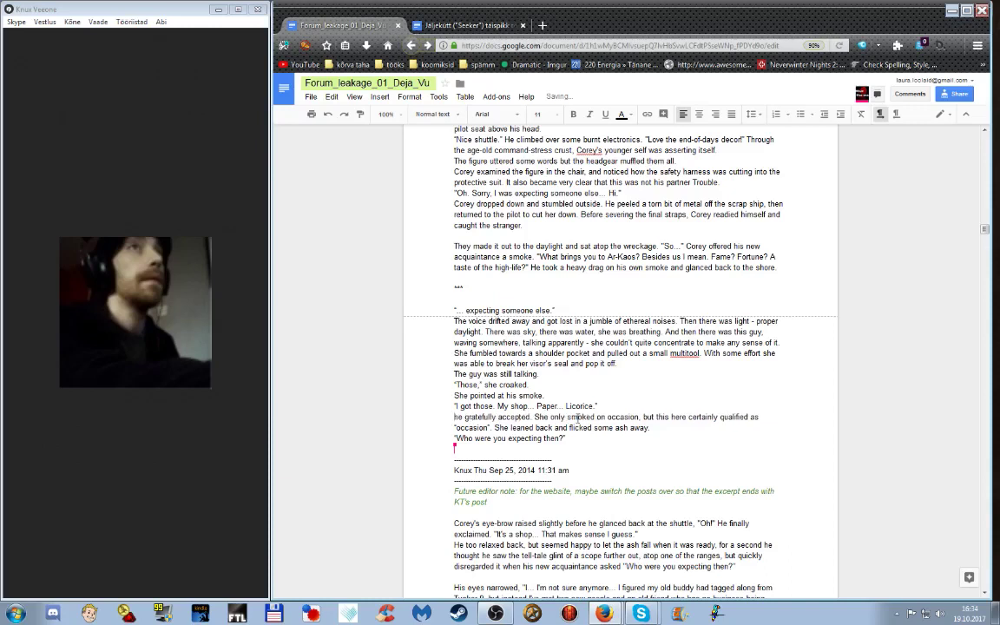
type("S")
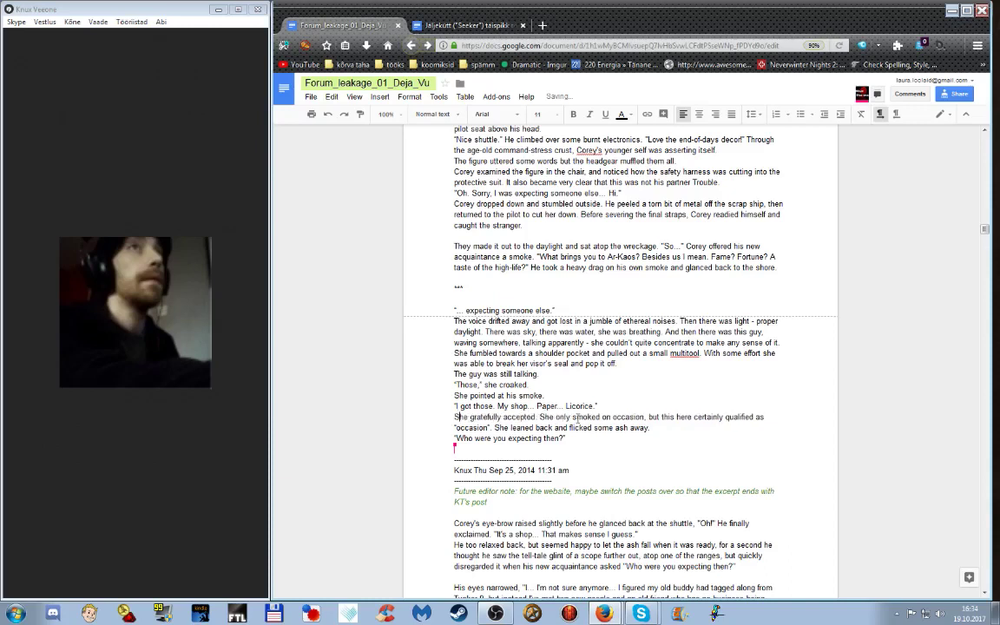
Extend the shortened sentence to read "She gratefully accepted the smoke handed to her.".
key("ctrl+Right")
key("ctrl+Right")
key("ctrl+Right")
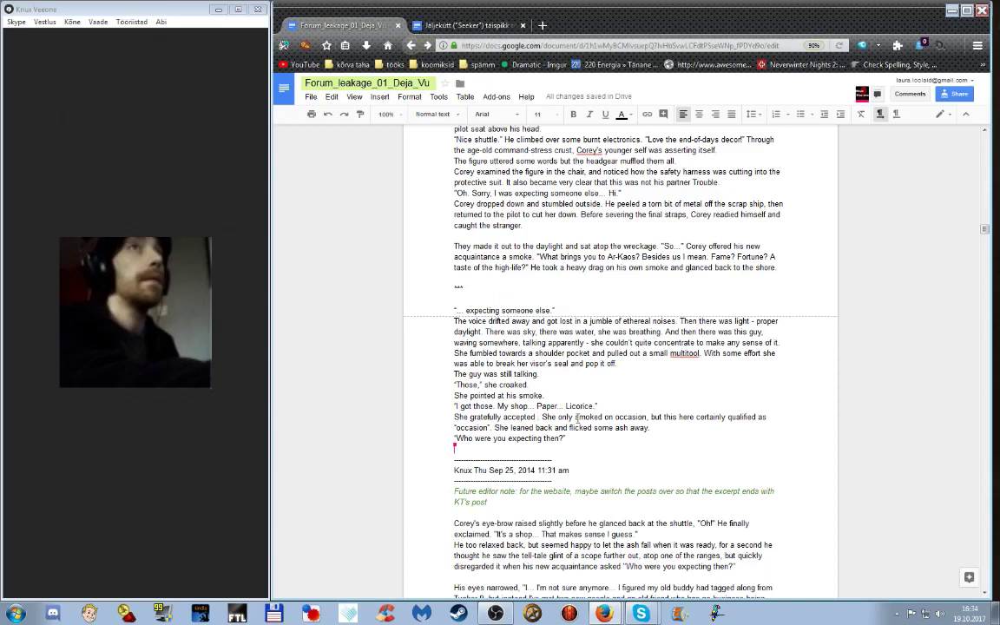
type("the")
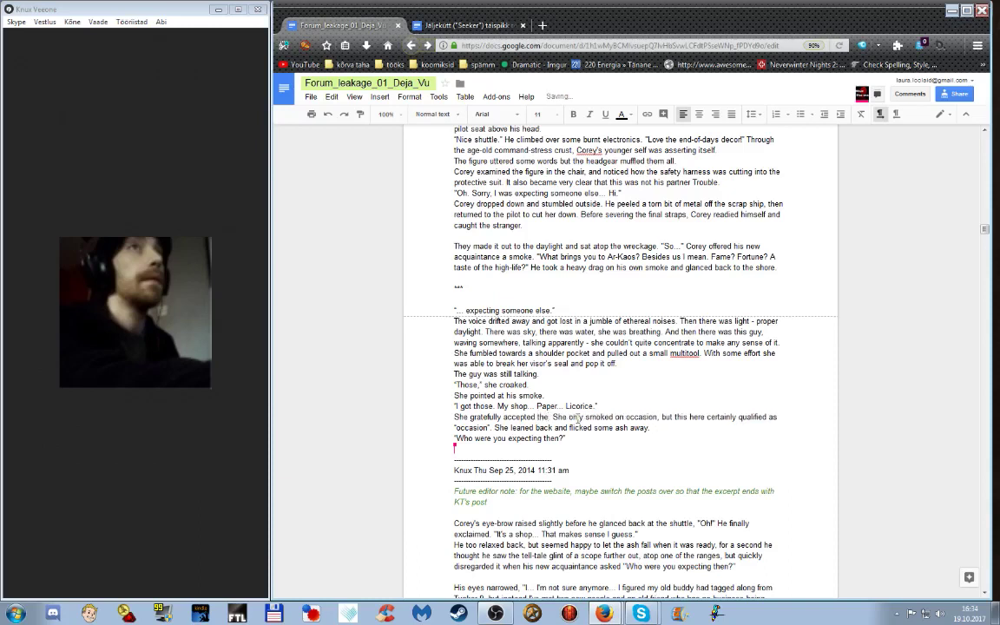
type(".")
type("smok")
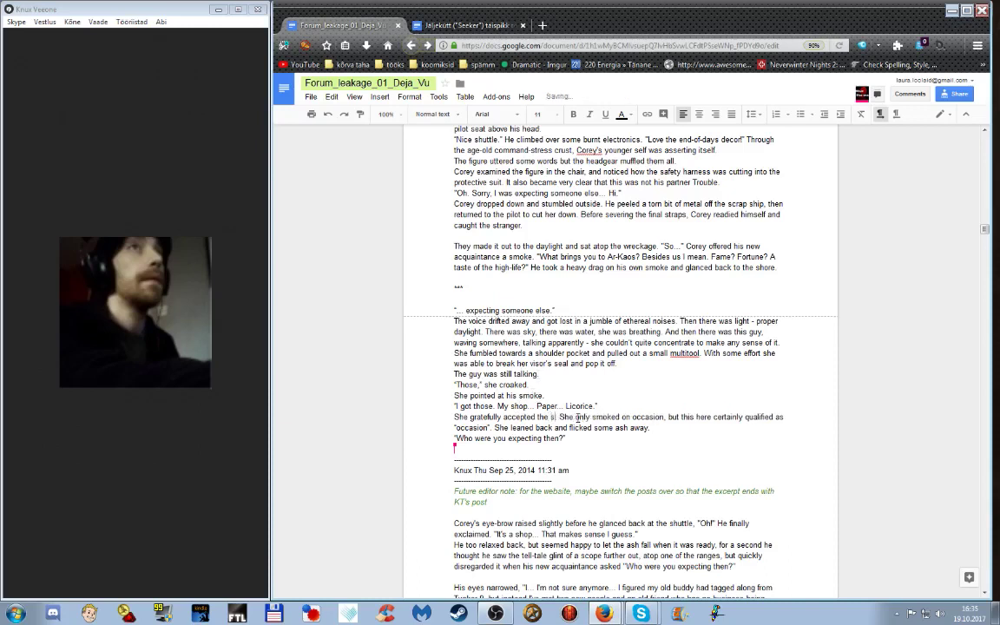
type("e hand")
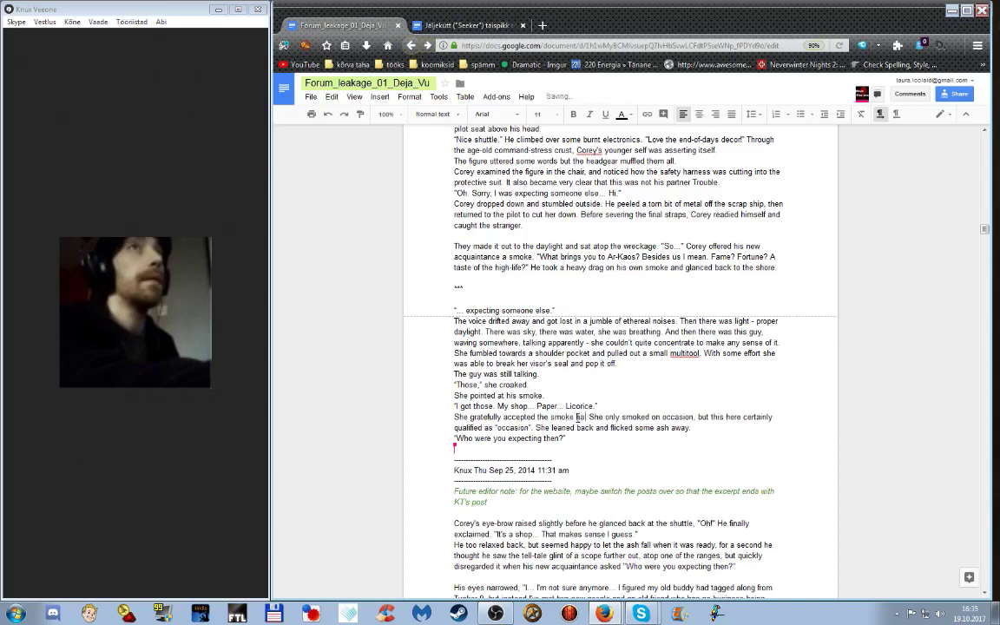
type("ed to he")
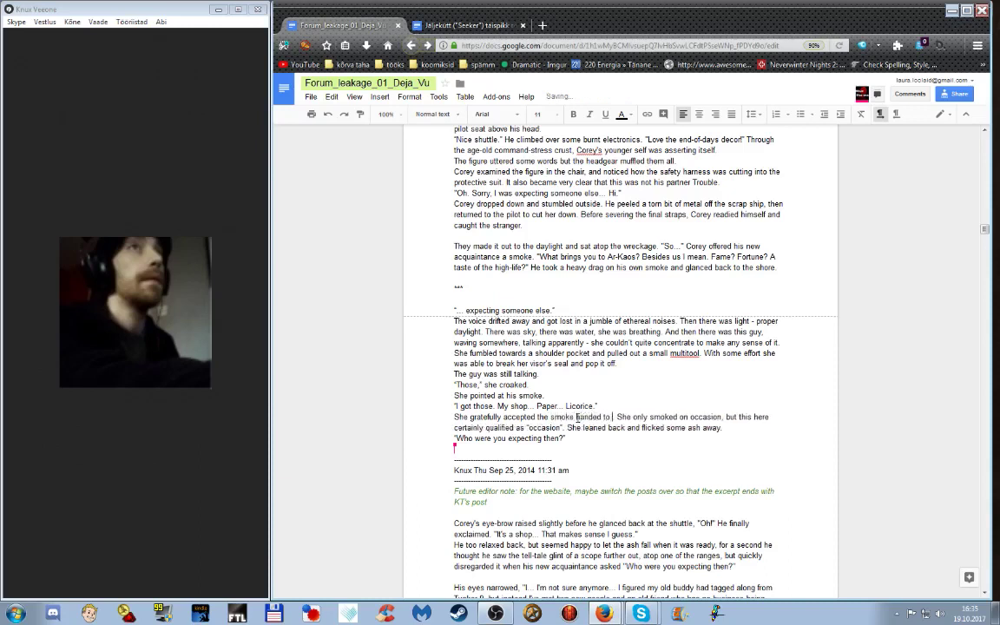
type("r.")
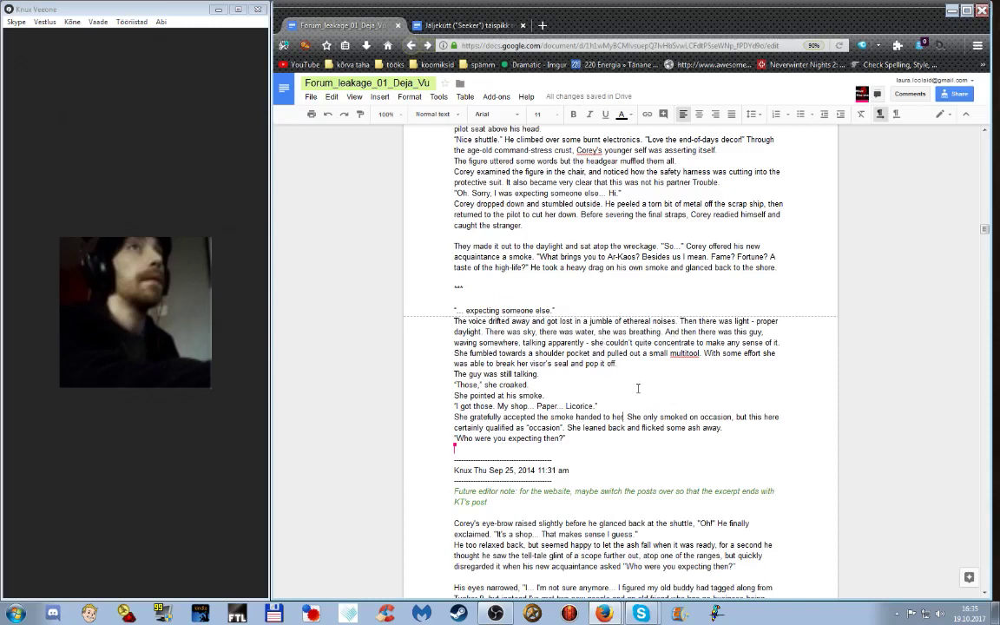
Delete the 11:31 am post header, the green editor note, Corey's eye-brow and relaxing paragraphs, and the surplus blank lines.
scroll(613, 445, "down", 2)
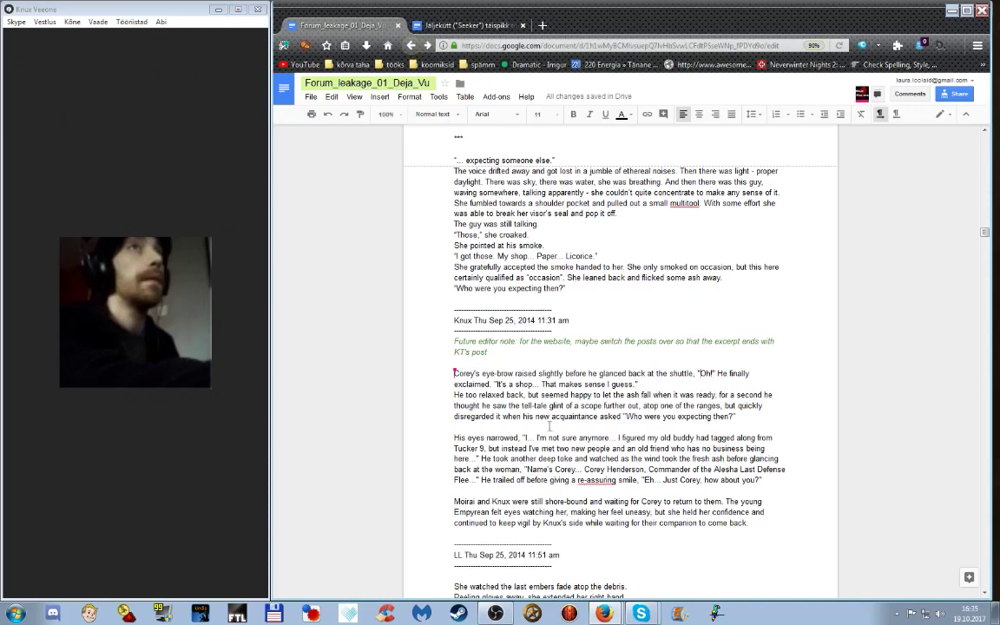
left_click_drag(737, 421, 411, 313)
key("BackSpace")
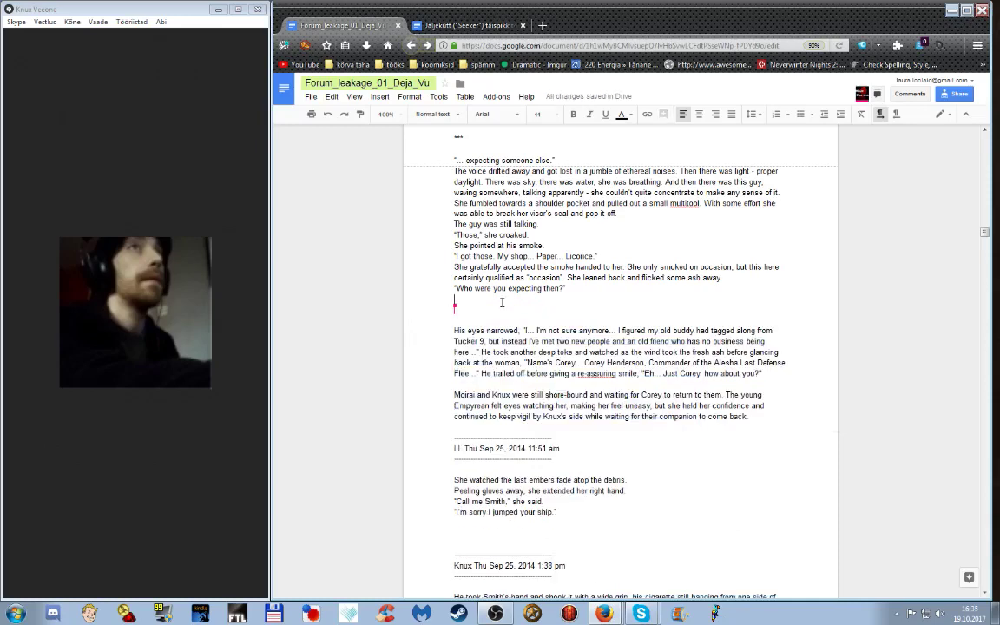
key("BackSpace")
key("Delete")
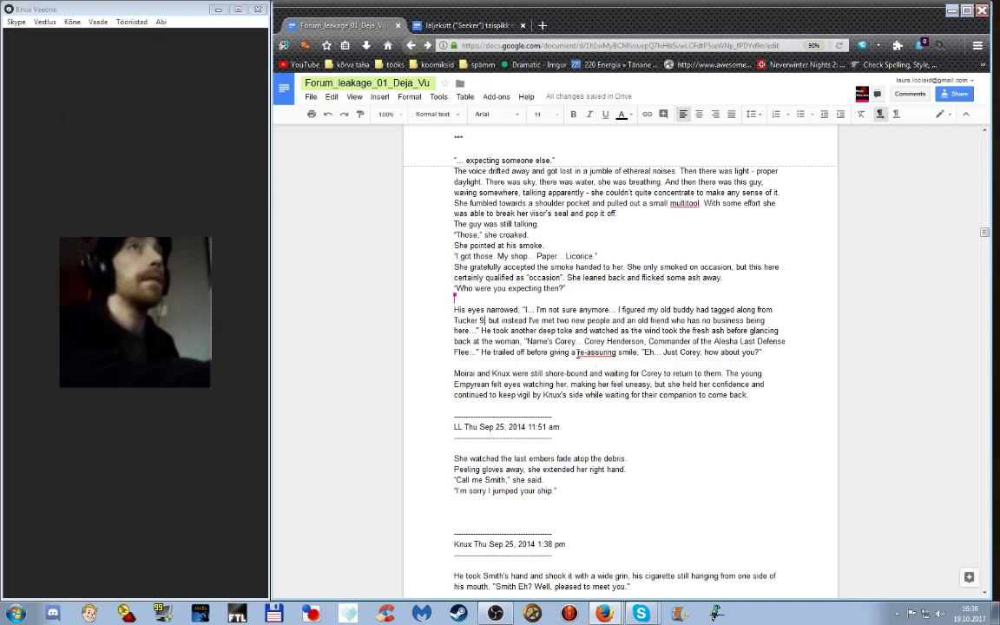
Delete the "still shore-bound" paragraph, the 11:51 am post header and the extra blank line above "She watched the last embers".
left_click(583, 353)
key("Delete")
double_click(563, 439)
left_click_drag(563, 440, 412, 375)
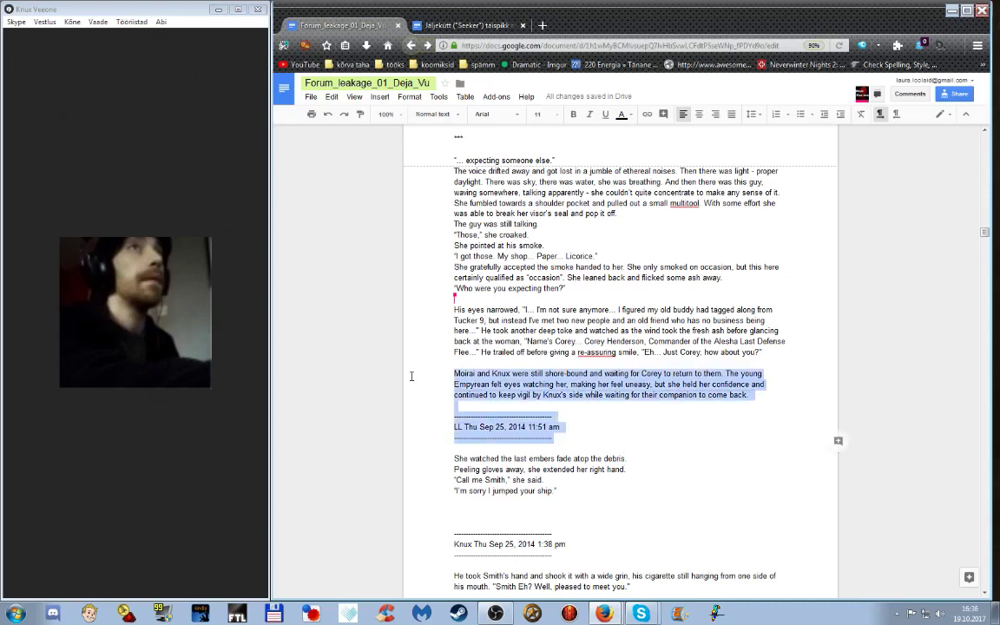
key("BackSpace")
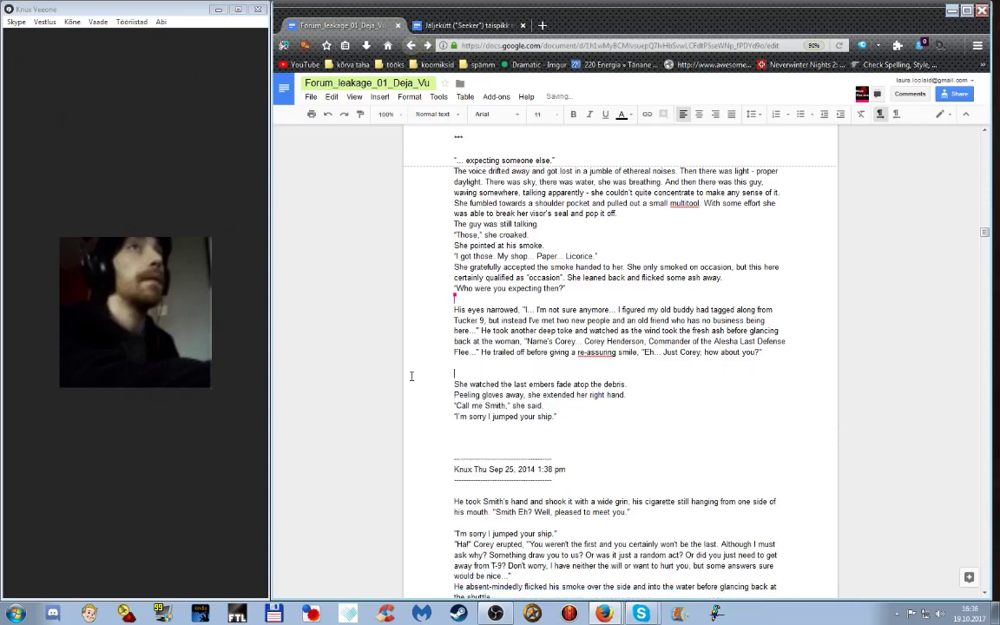
key("BackSpace")
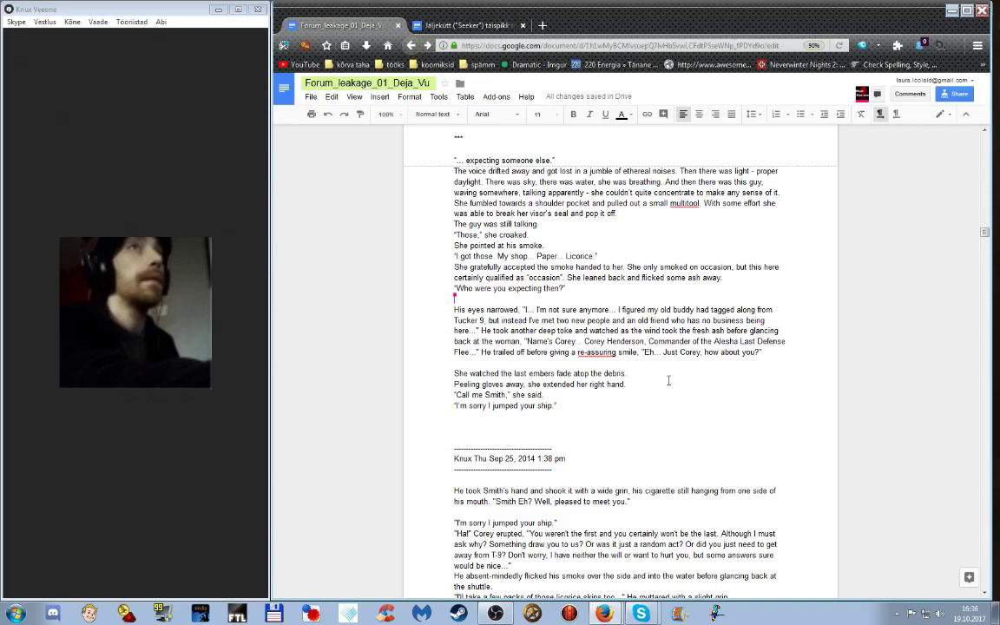
Join the lines from "She watched the last embers" through "I'm sorry I jumped your ship." into one paragraph.
key("BackSpace")
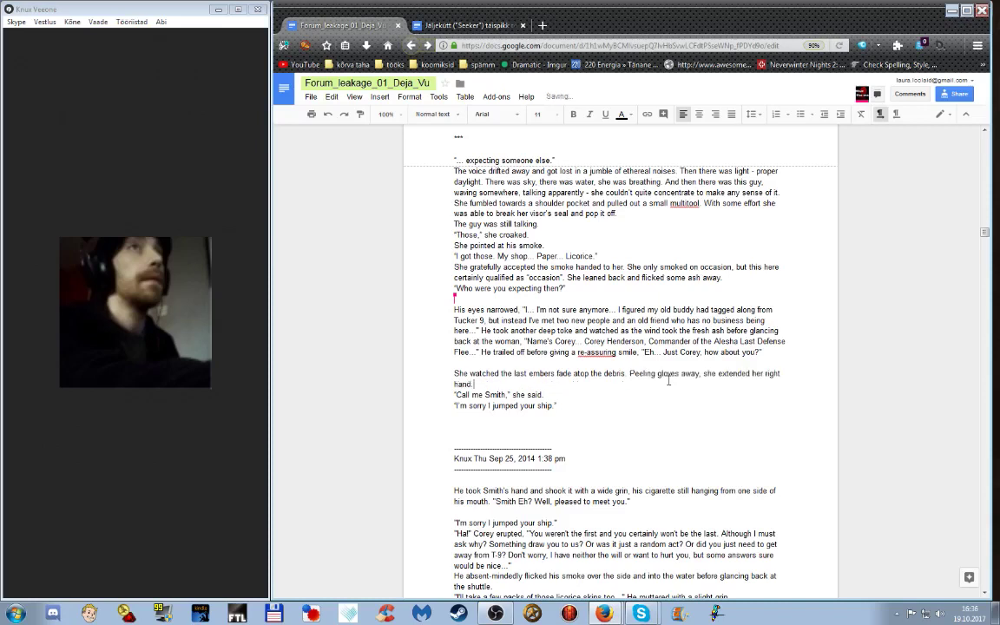
key("BackSpace")
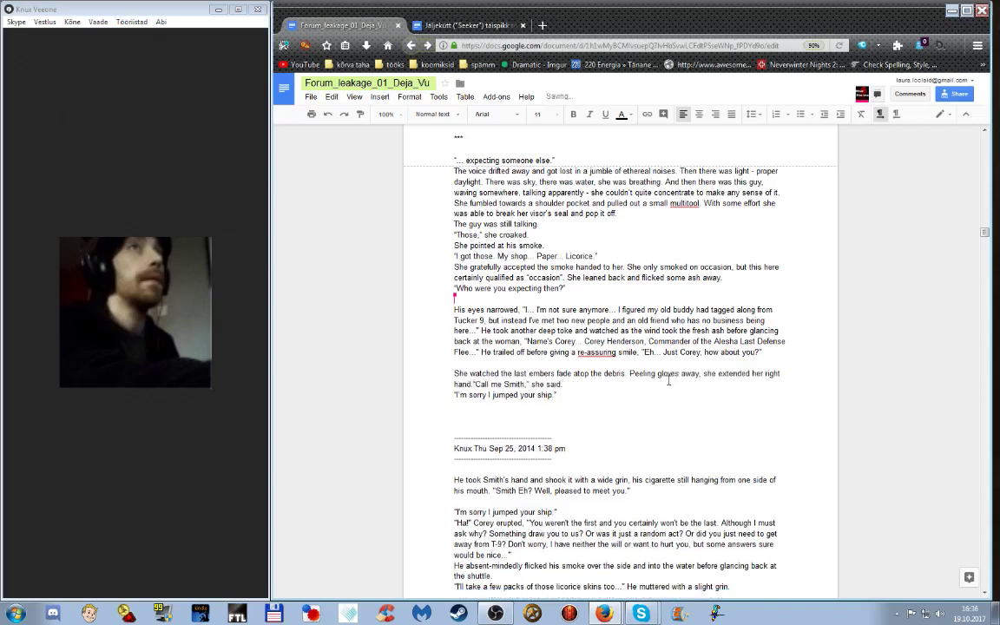
key("Delete")
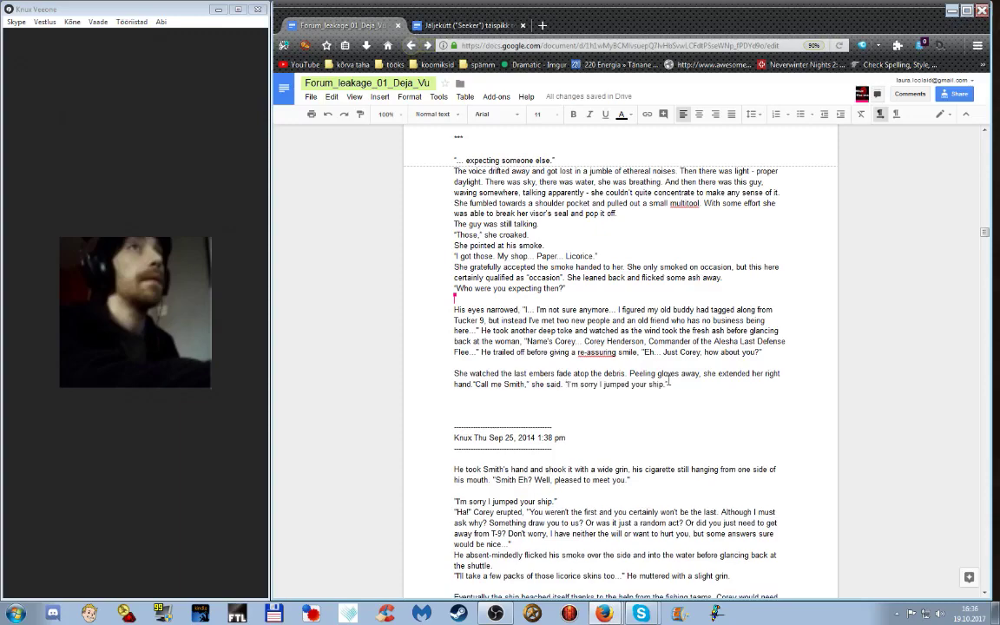
Read the posts after "I'm sorry I jumped your ship." through the mountain scene to judge where the excerpt should end.
left_click(508, 406)
scroll(584, 406, "down", 10)
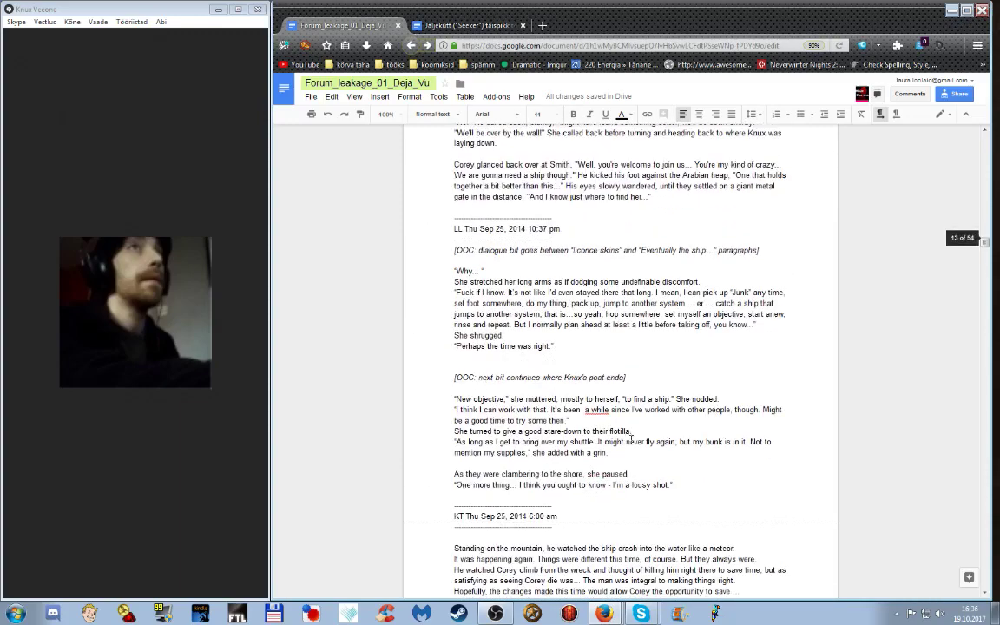
scroll(625, 448, "down", 5)
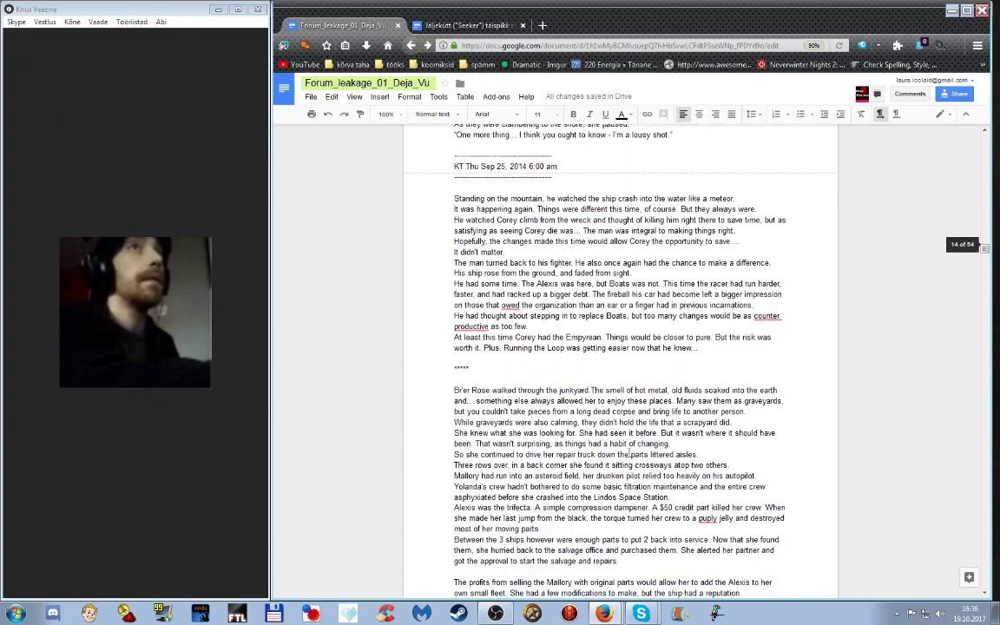
scroll(623, 446, "up", 10)
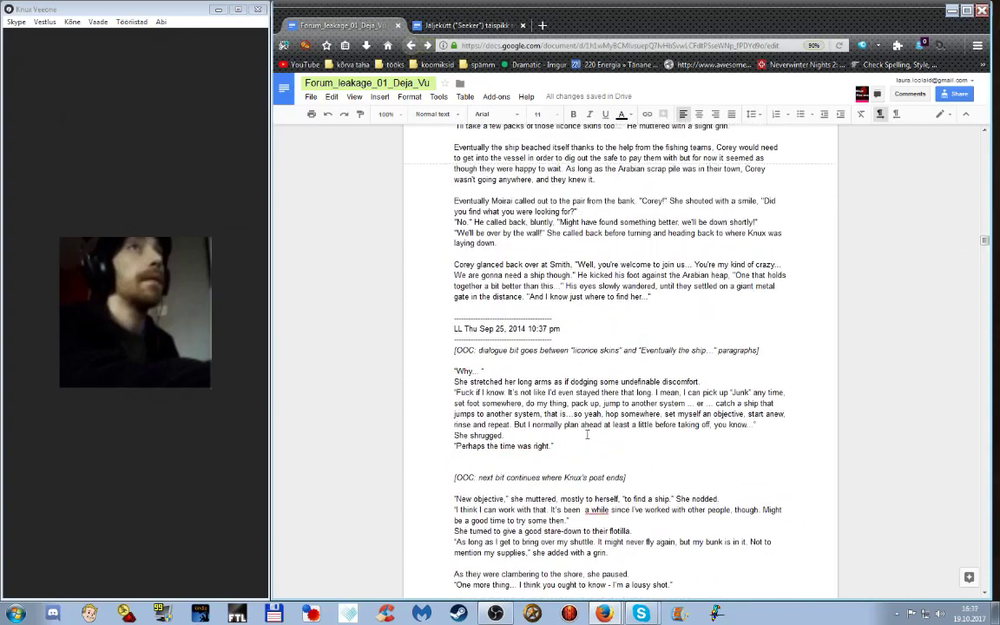
scroll(593, 434, "up", 5)
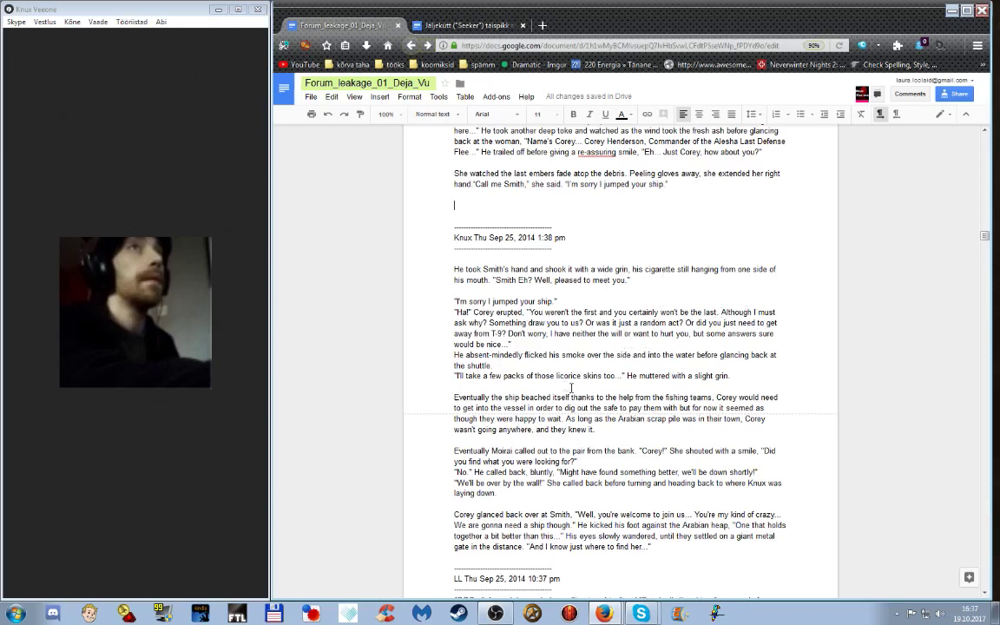
scroll(611, 385, "down", 3)
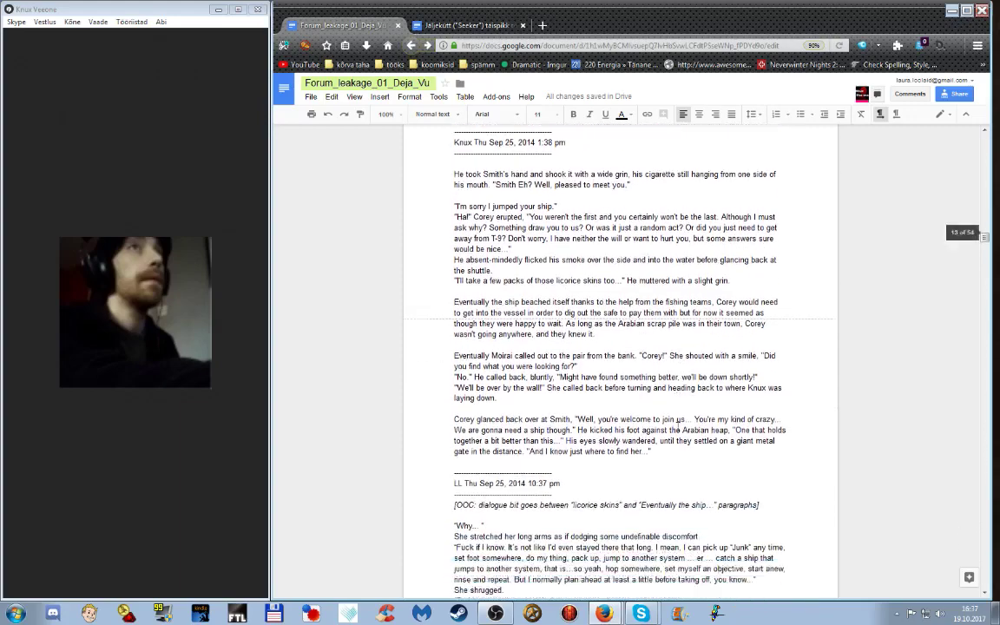
scroll(679, 422, "down", 1)
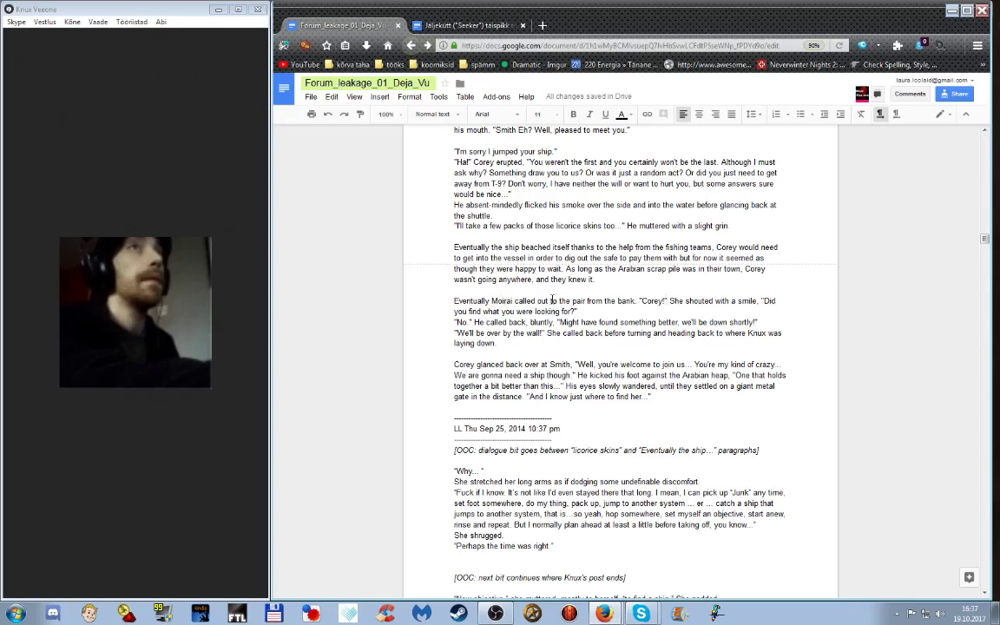
scroll(509, 321, "down", 3)
scroll(515, 323, "down", 2)
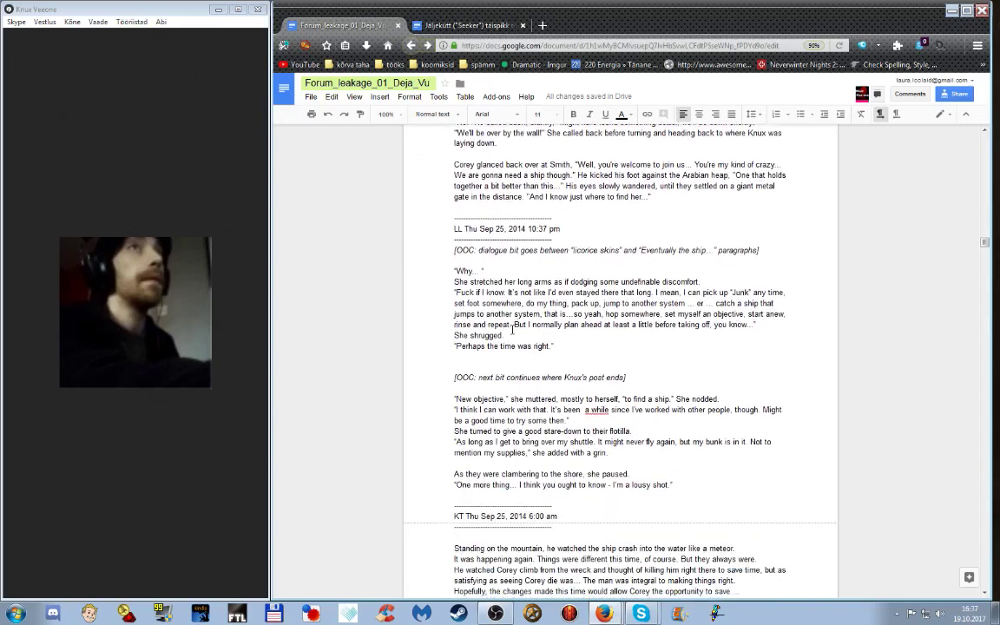
left_click(512, 325)
scroll(643, 417, "down", 3)
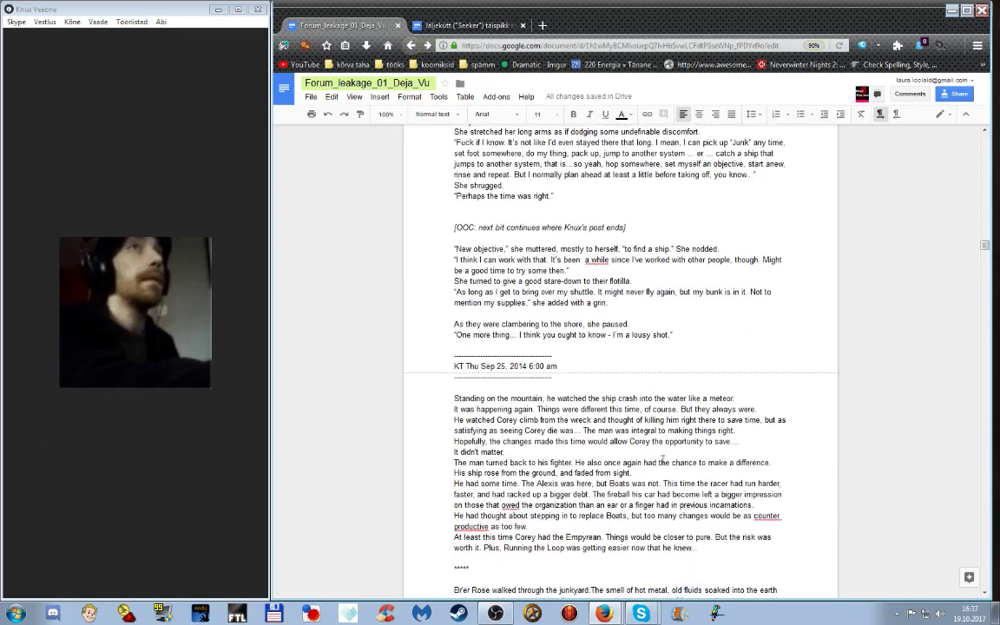
scroll(669, 354, "up", 7)
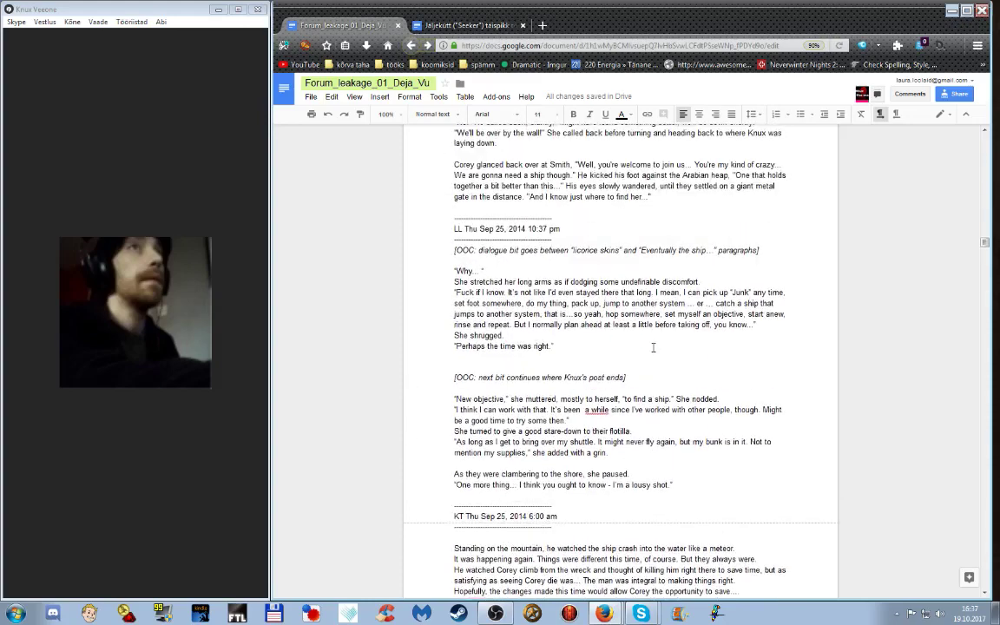
scroll(653, 347, "up", 4)
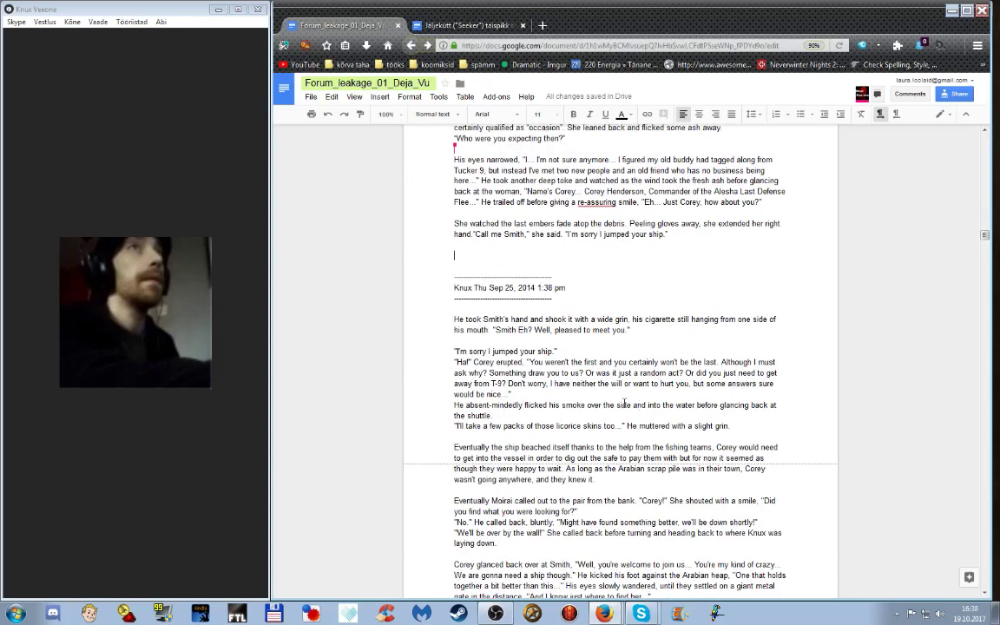
scroll(651, 408, "down", 1)
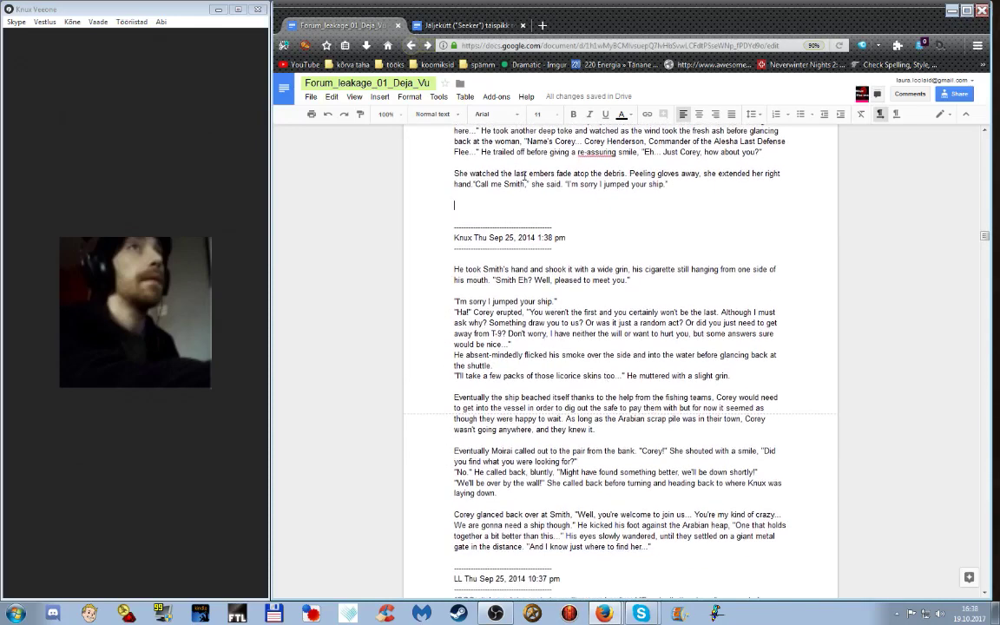
scroll(517, 237, "up", 4)
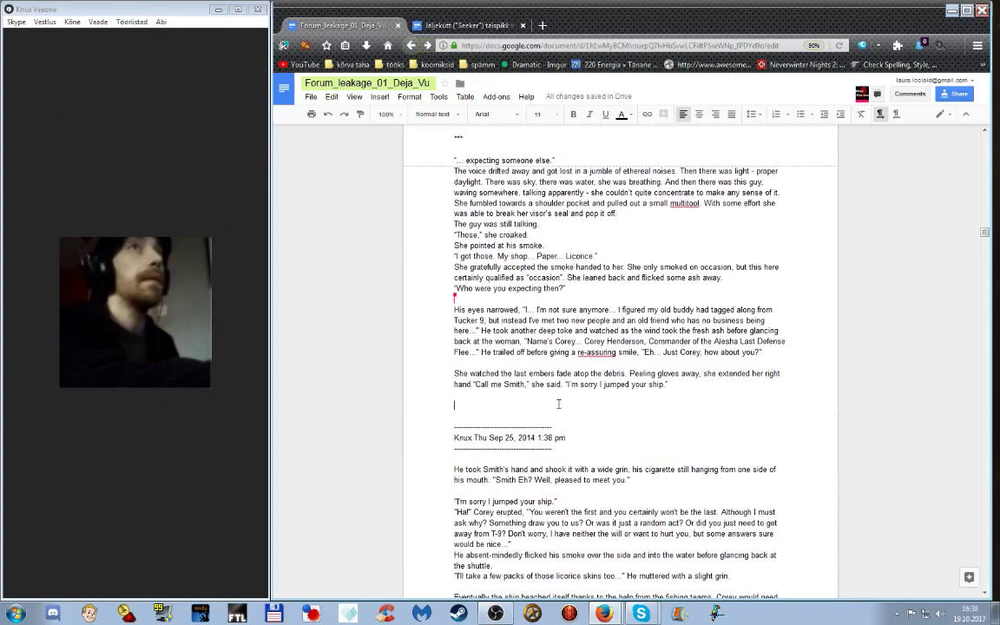
Add the note "[end sample here]" below "I'm sorry I jumped your ship." and highlight it in cyan.
type("(")
type("end sample here]")
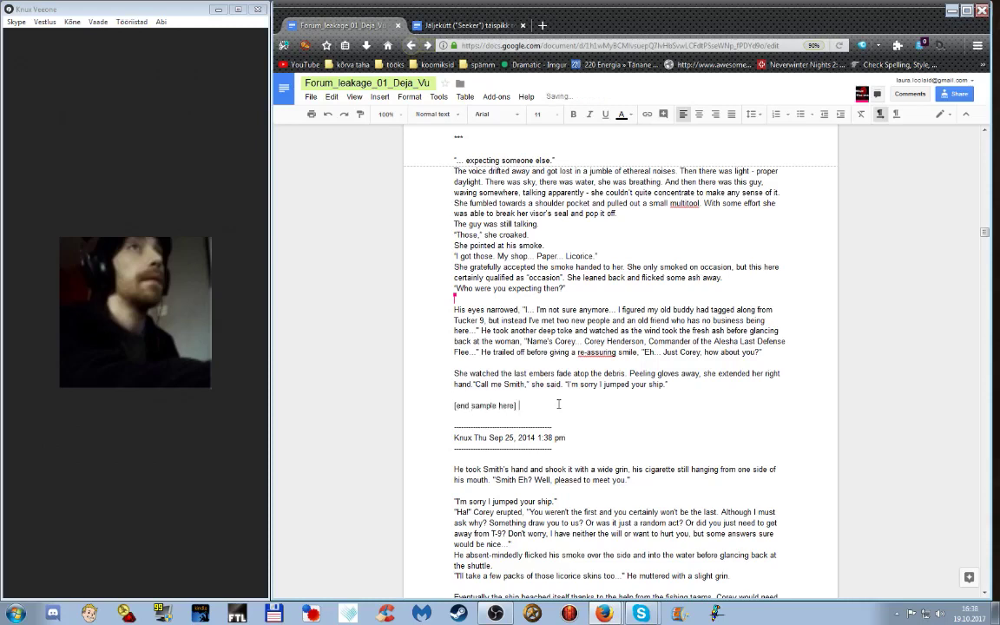
left_click_drag(519, 406, 425, 408)
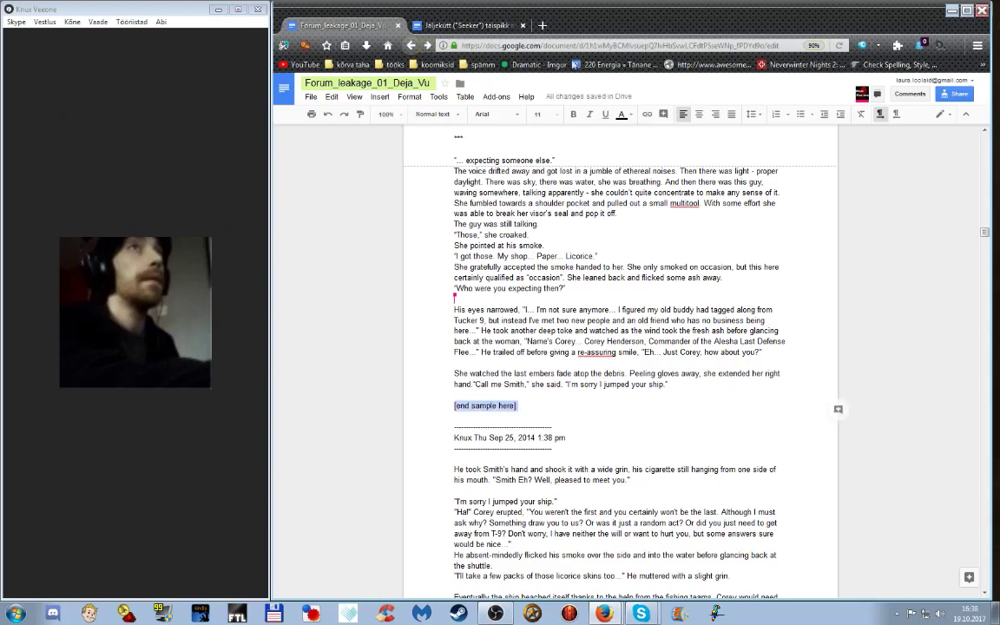
left_click(622, 114)
left_click(694, 136)
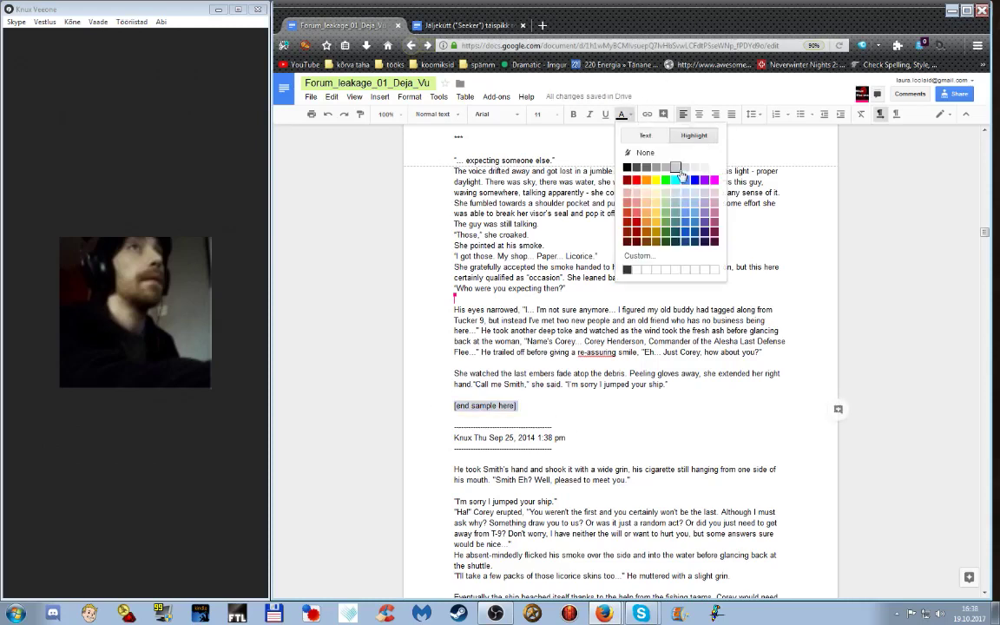
left_click(676, 180)
left_click(595, 413)
Insert the note "[forum leakage post 7 ?]" on a new line above the KT Thu Sep 25, 2014 6:00 am header.
scroll(608, 409, "down", 1)
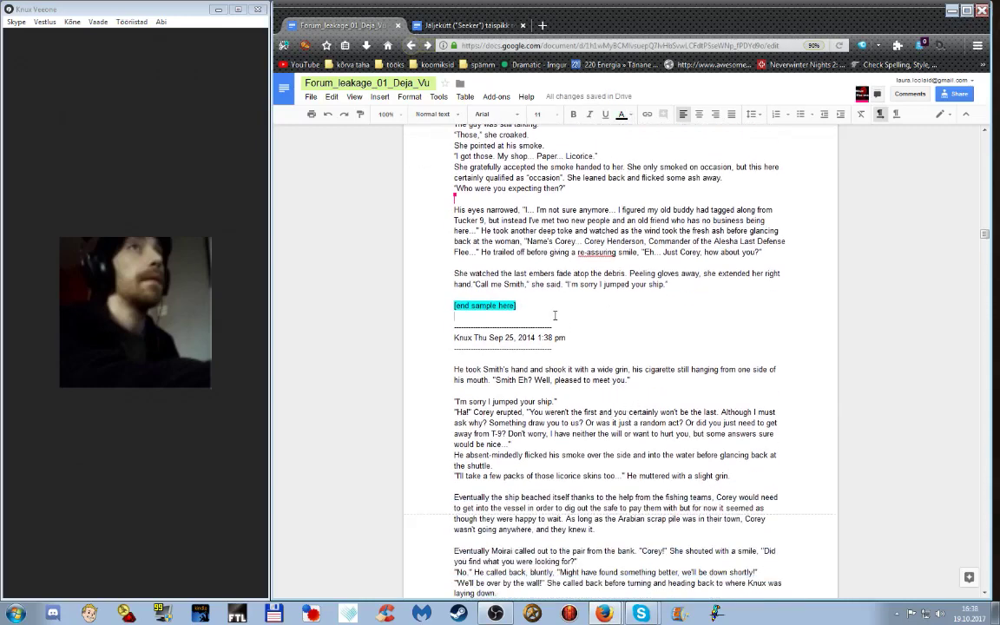
scroll(580, 364, "down", 2)
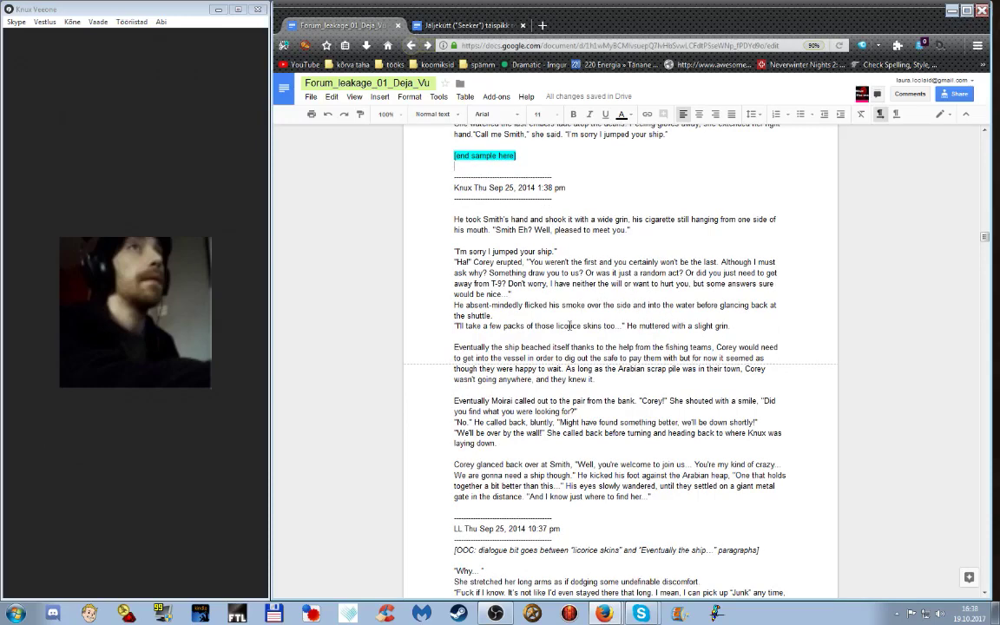
scroll(569, 325, "down", 3)
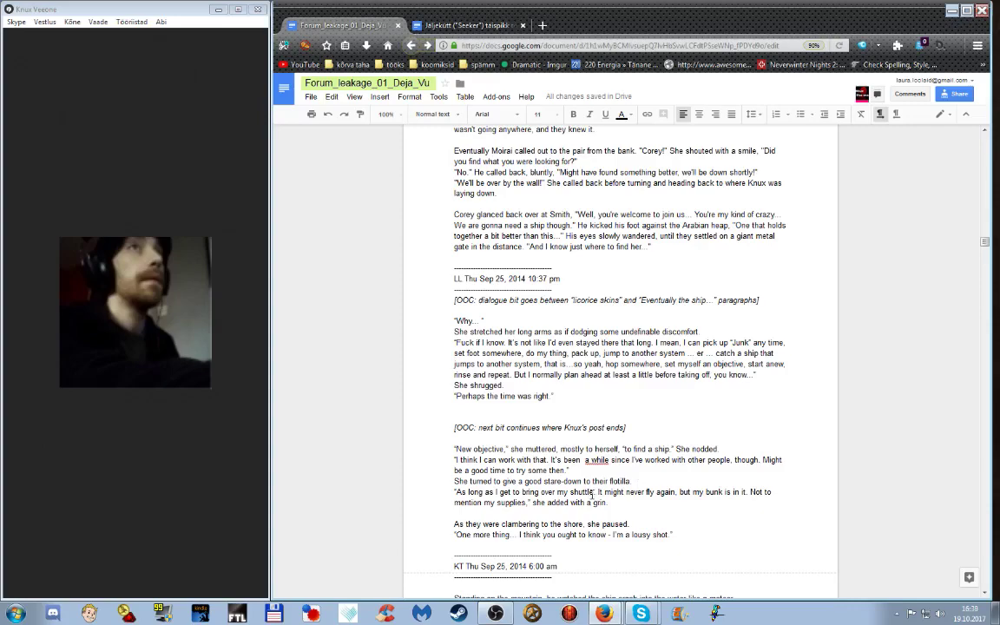
scroll(620, 242, "down", 5)
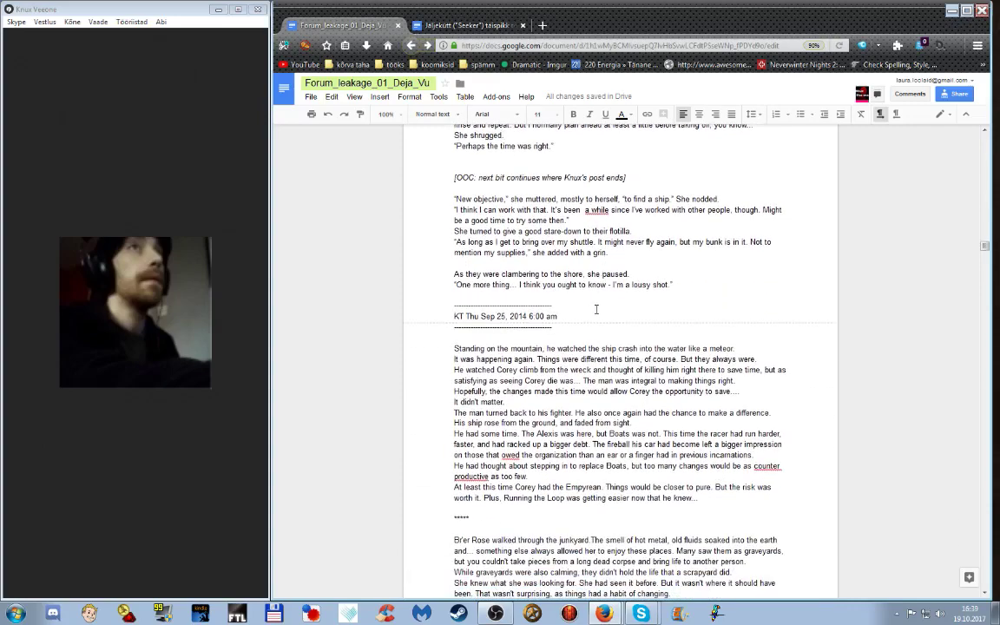
left_click_drag(563, 315, 404, 315)
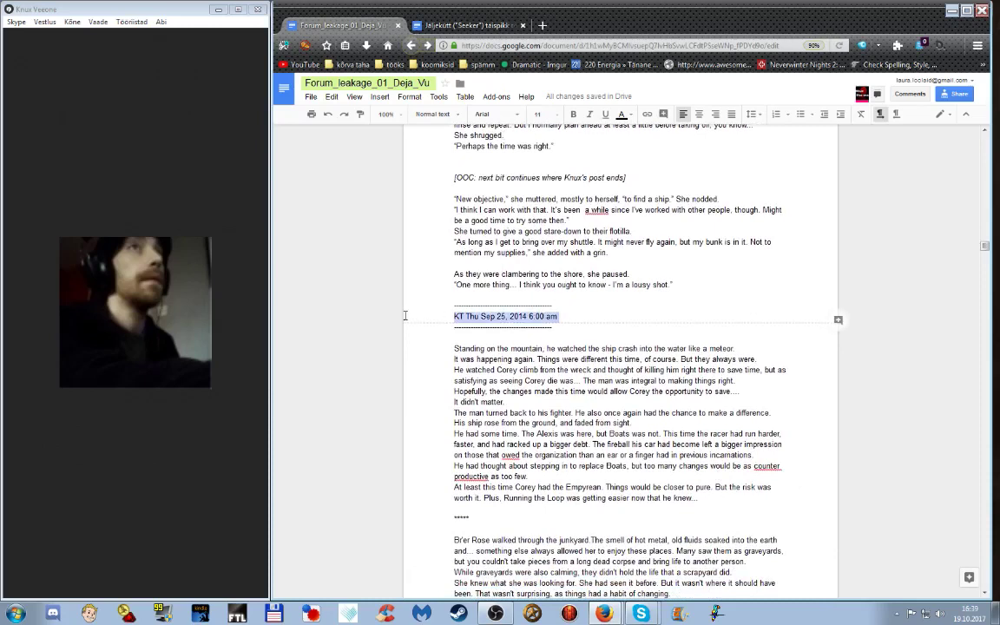
left_click(584, 301)
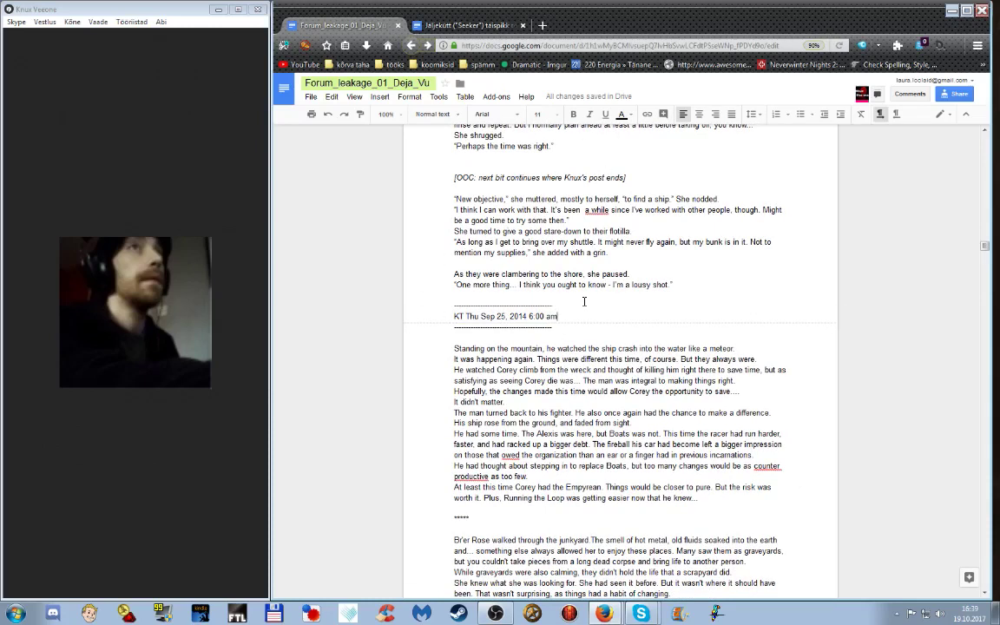
key("Up")
key("Return")
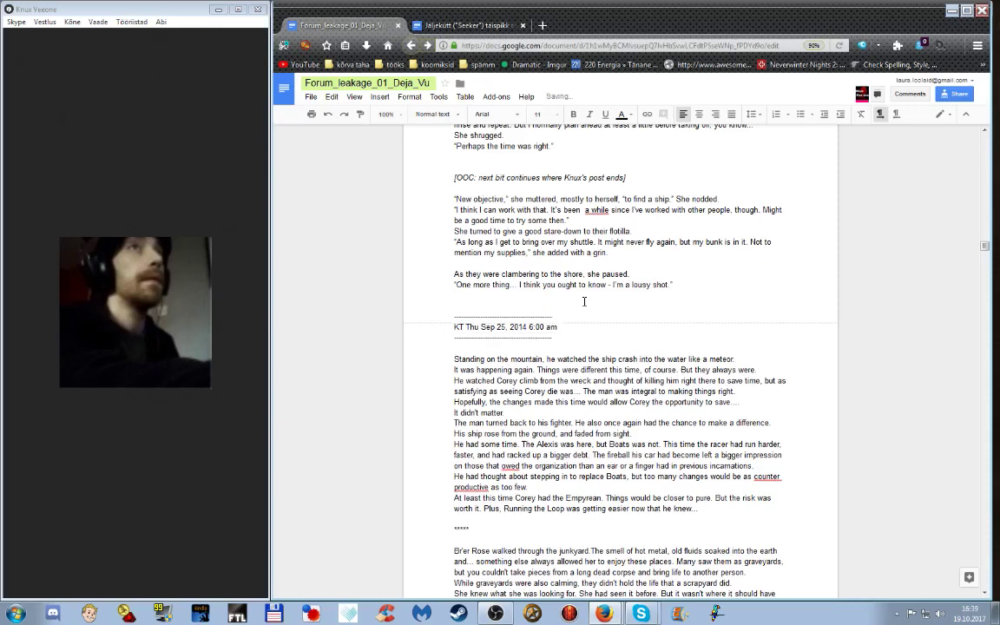
type("[forum leakage post 7 ?")
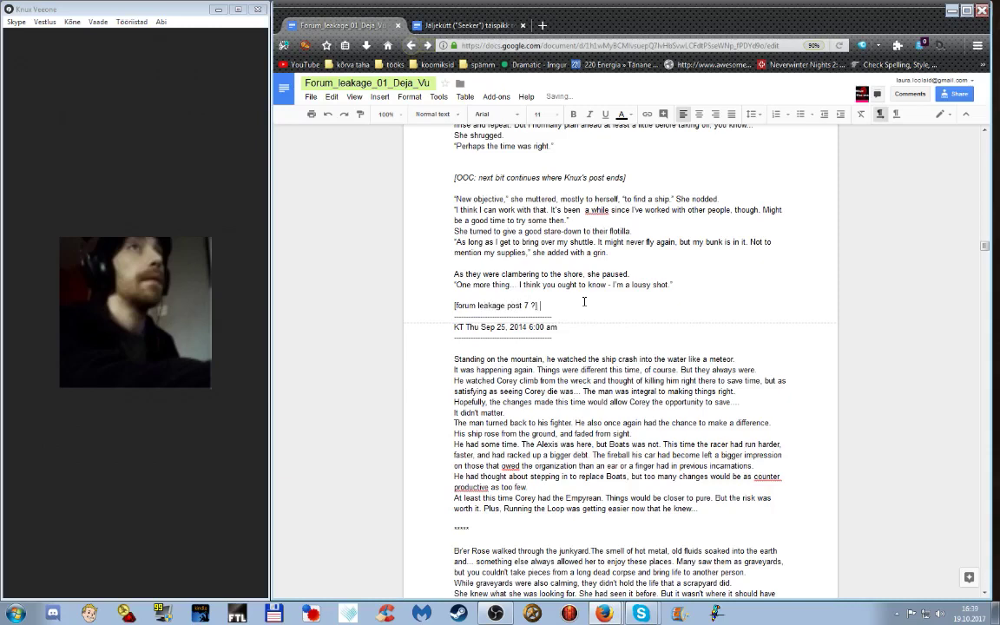
Highlight the "[forum leakage post 7 ?]" note in cyan.
left_click(614, 264)
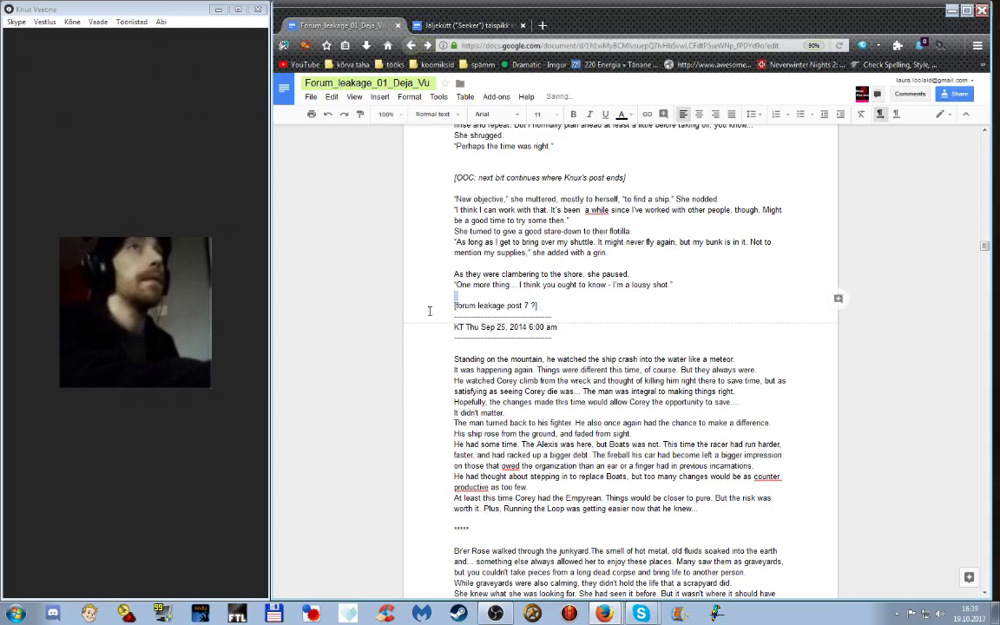
triple_click(556, 308)
left_click(622, 115)
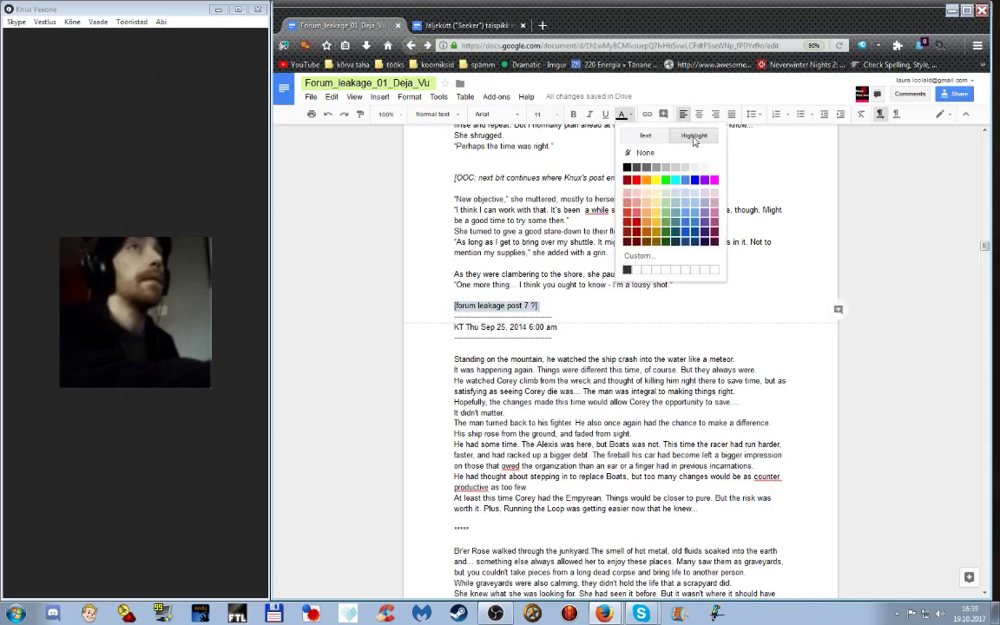
left_click(676, 180)
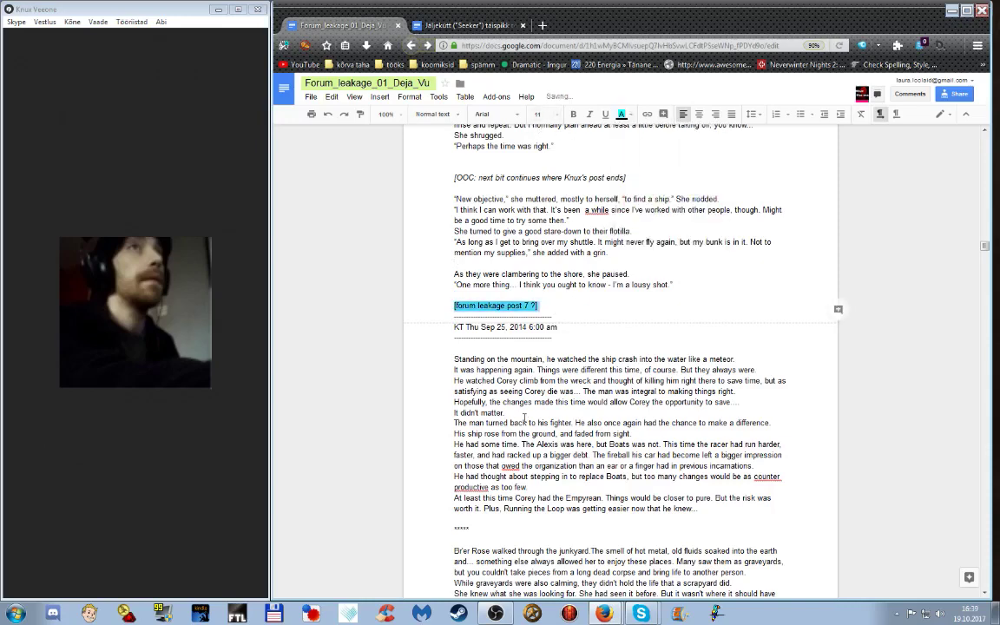
left_click(630, 347)
Delete the "End of one leaky-snippet here?" marker and the surplus blank lines above the KT Thu Sep 25, 2014 3:06 pm header.
scroll(640, 353, "down", 2)
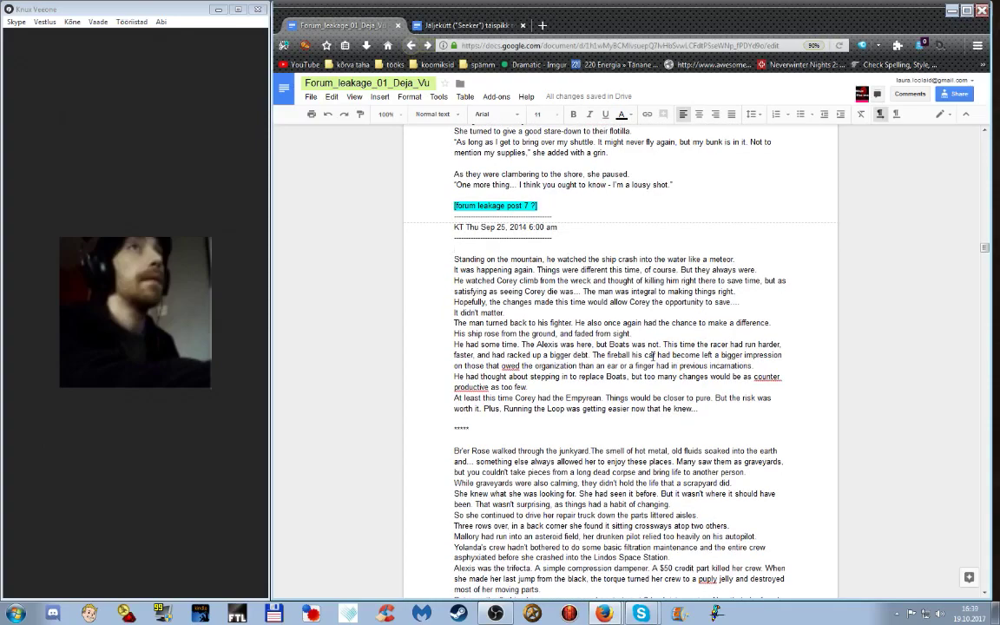
scroll(653, 356, "down", 7)
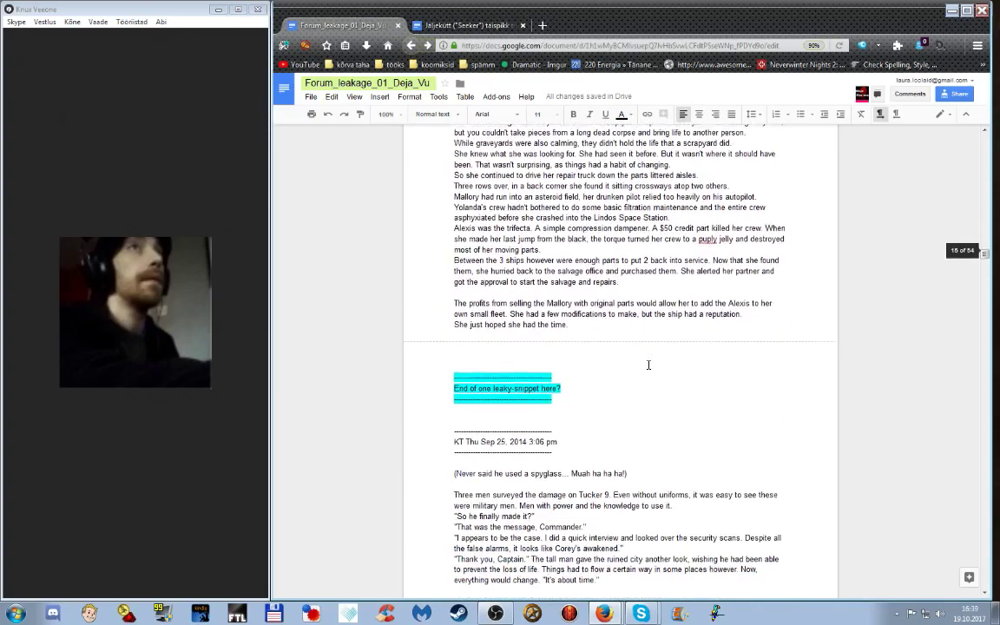
left_click_drag(573, 391, 438, 345)
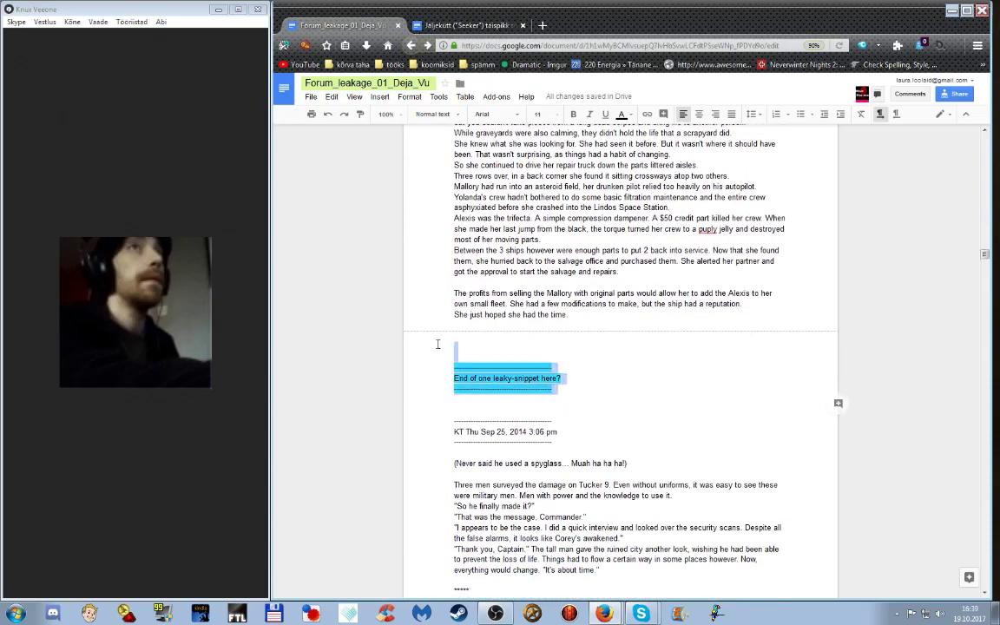
key("BackSpace")
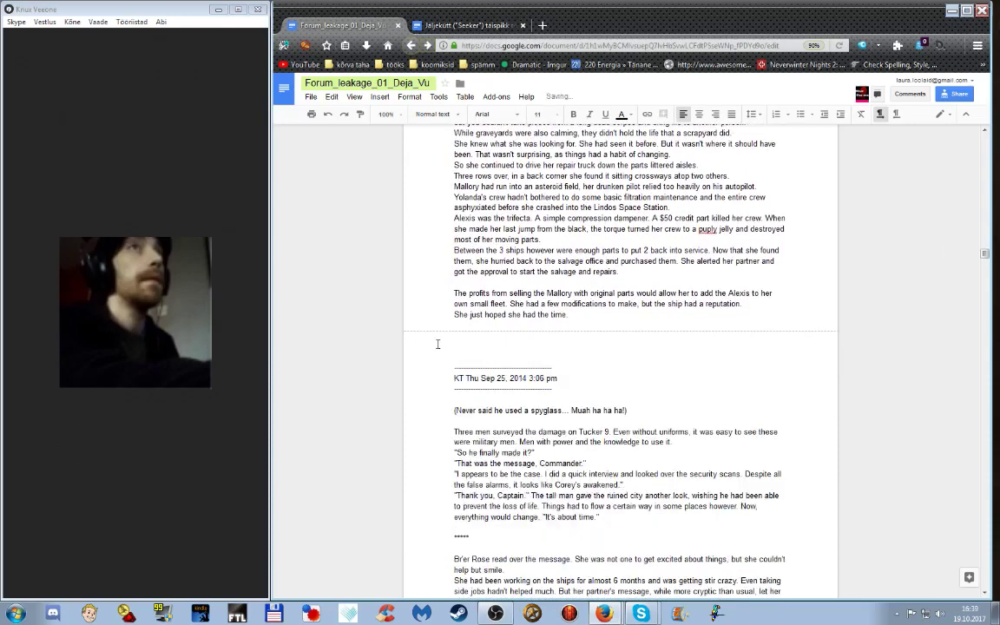
key("Delete")
key("Delete")
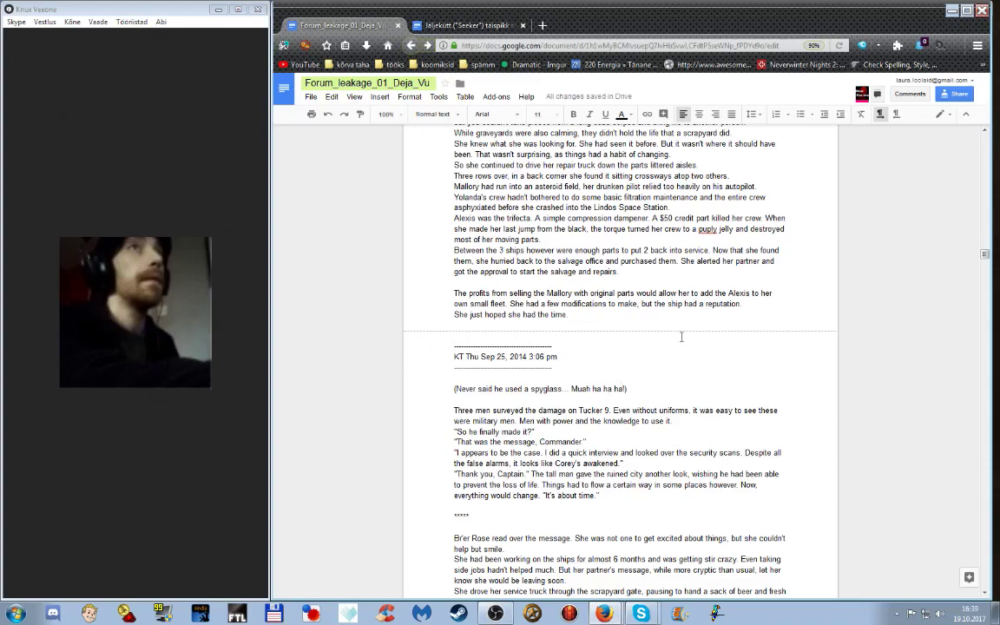
Highlight in grey the "As the pair made their way onto the shore" paragraph of the Sep 26, 12:05 pm post.
scroll(680, 343, "down", 3)
scroll(683, 328, "down", 5)
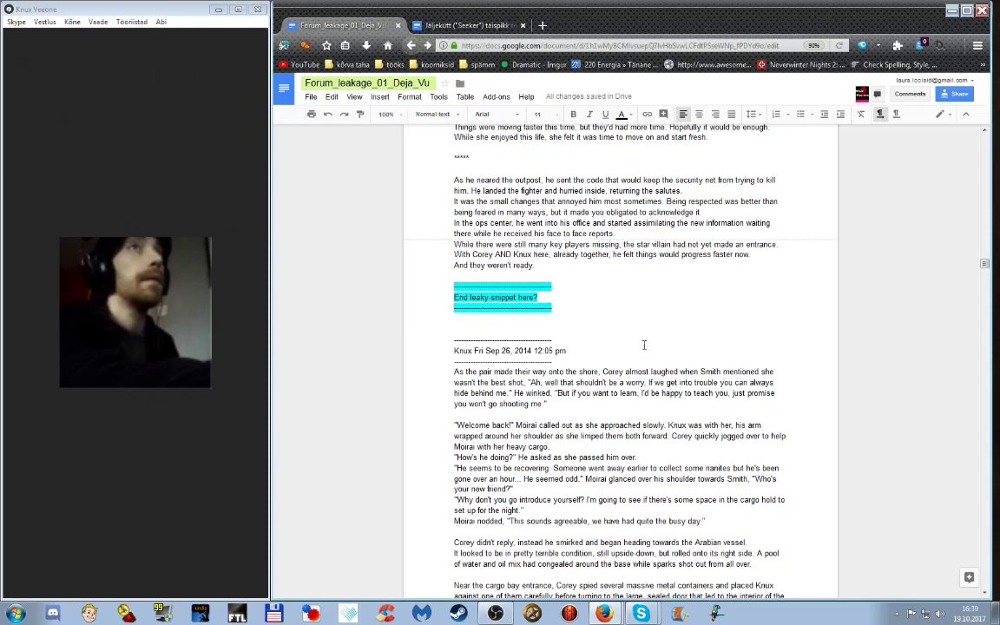
triple_click(557, 395)
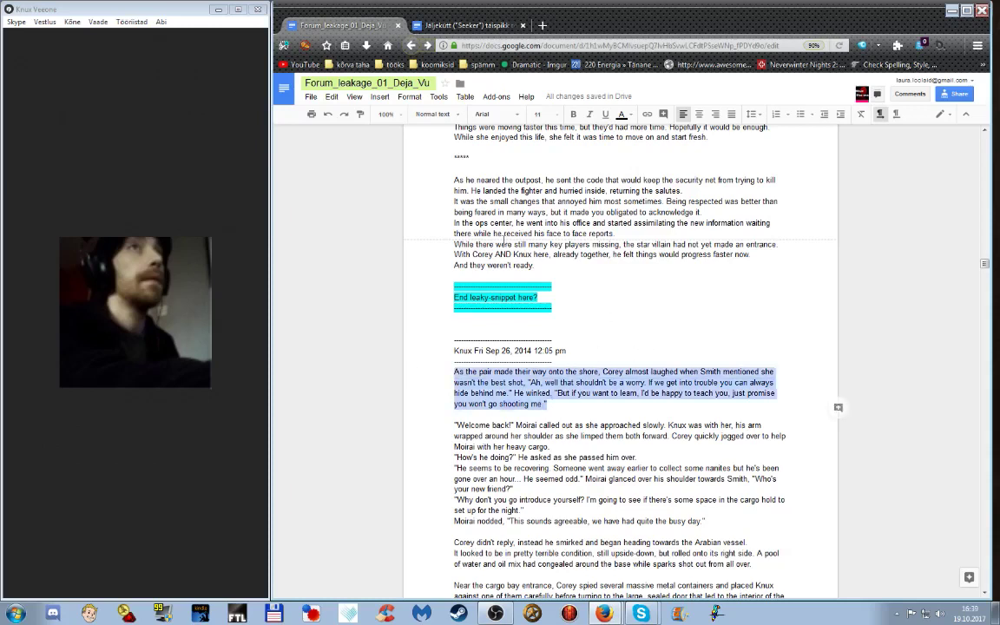
left_click(630, 117)
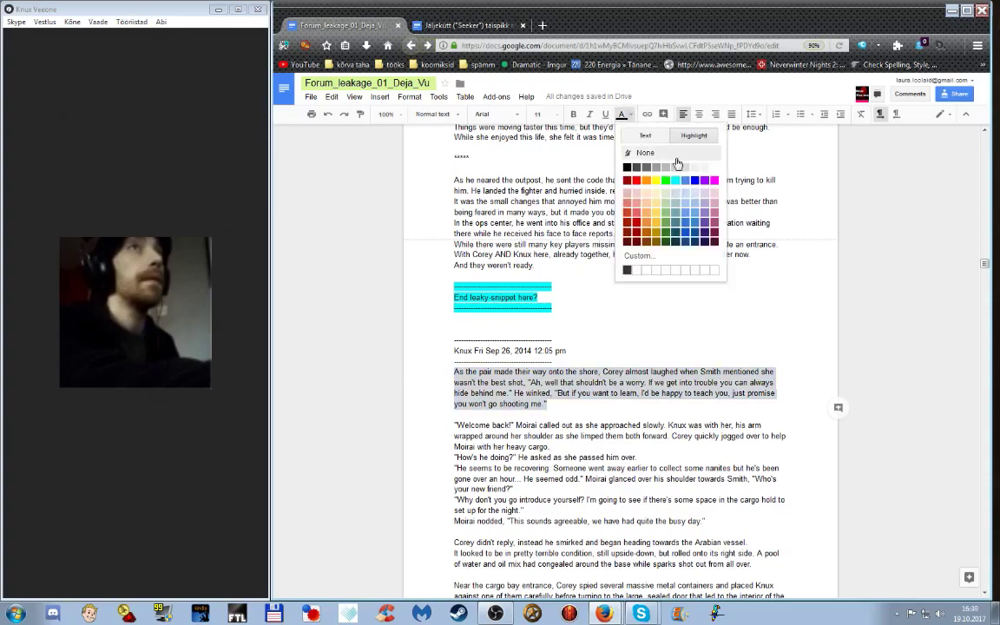
left_click(560, 236)
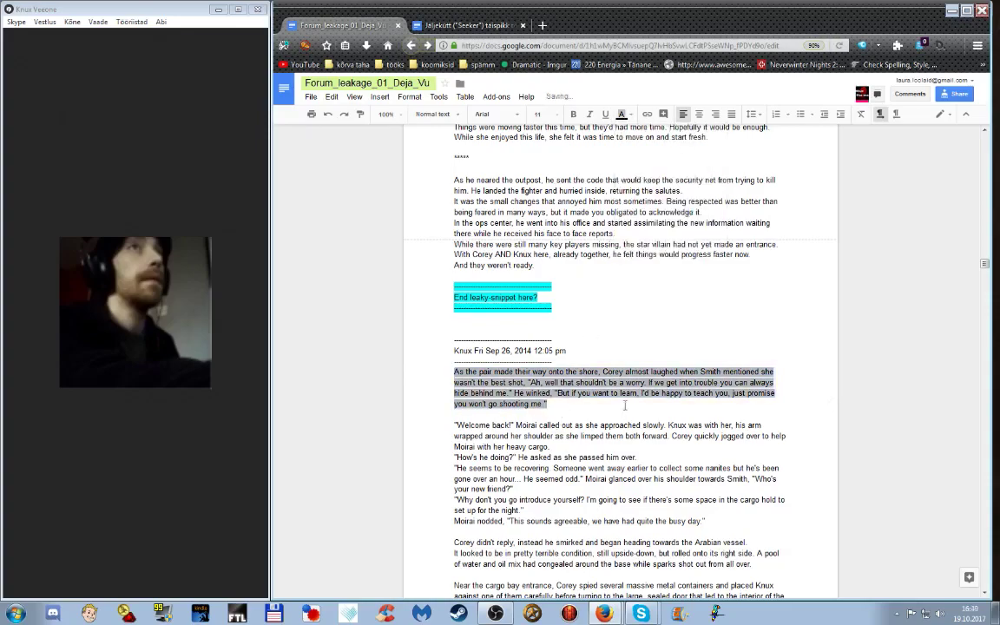
Review the excerpt from the "Post 6 starts here" marker down to the "[forum leakage post 7 ?]" note.
scroll(625, 403, "up", 15)
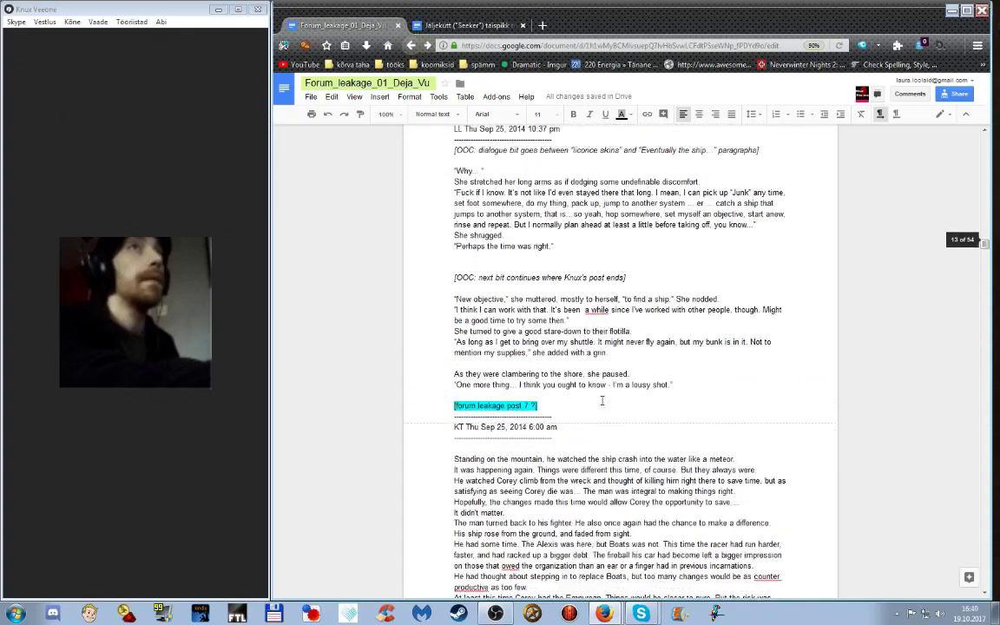
scroll(602, 401, "up", 12)
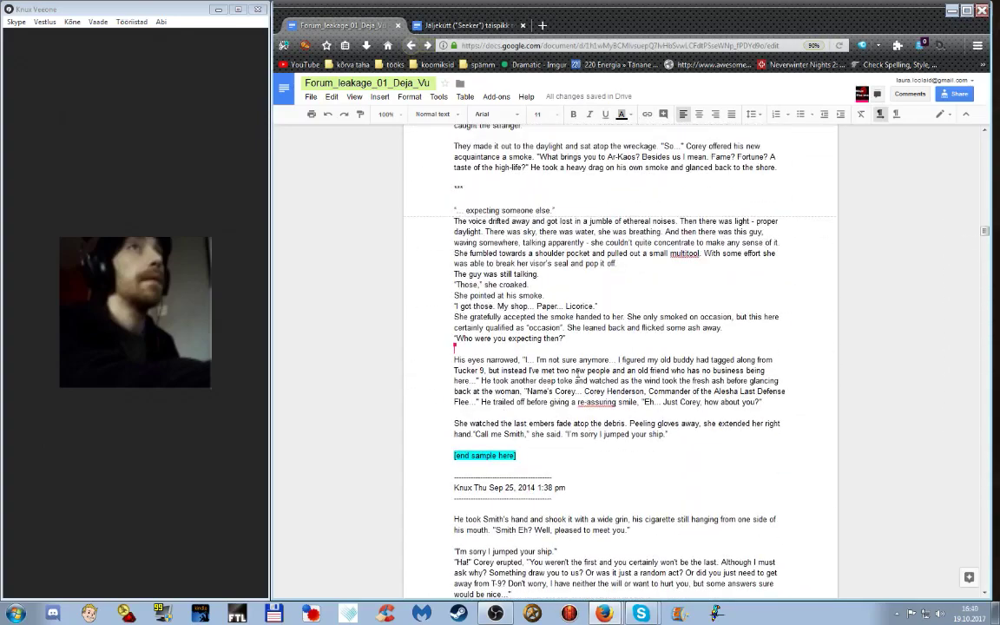
scroll(577, 375, "up", 10)
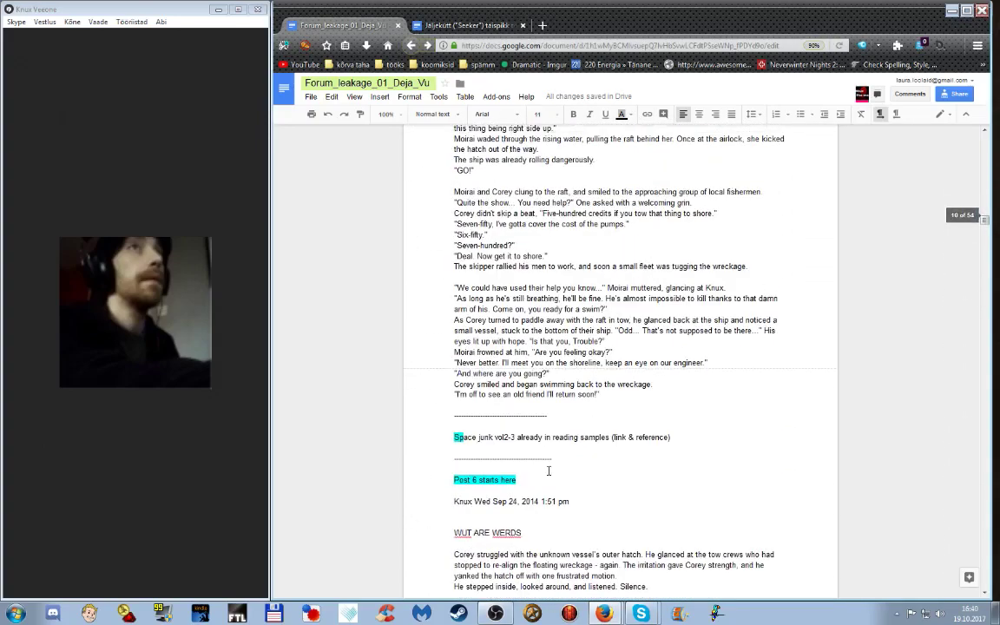
scroll(582, 474, "down", 9)
scroll(596, 470, "down", 8)
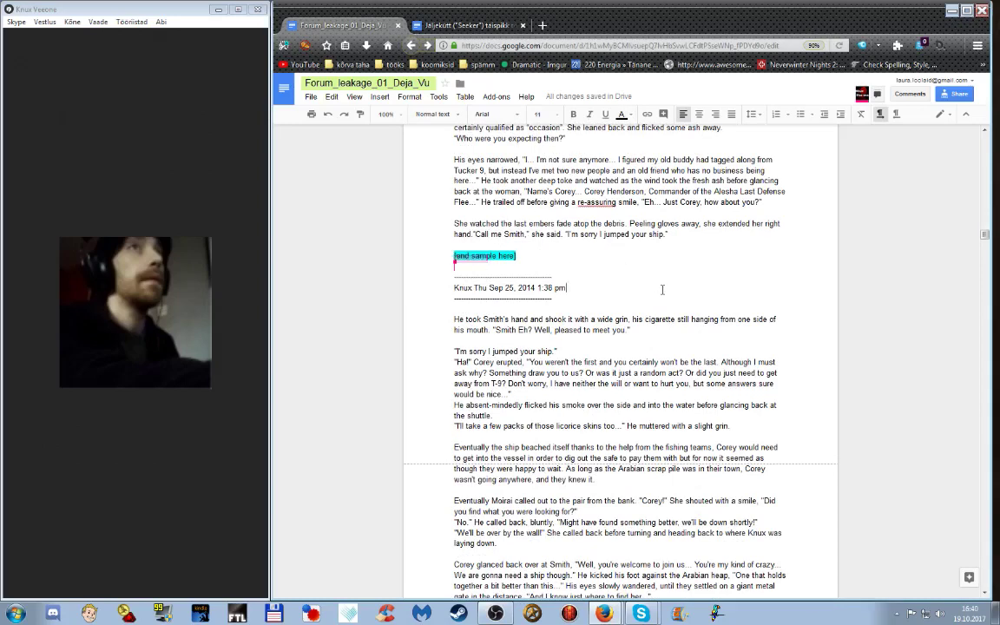
scroll(619, 274, "down", 3)
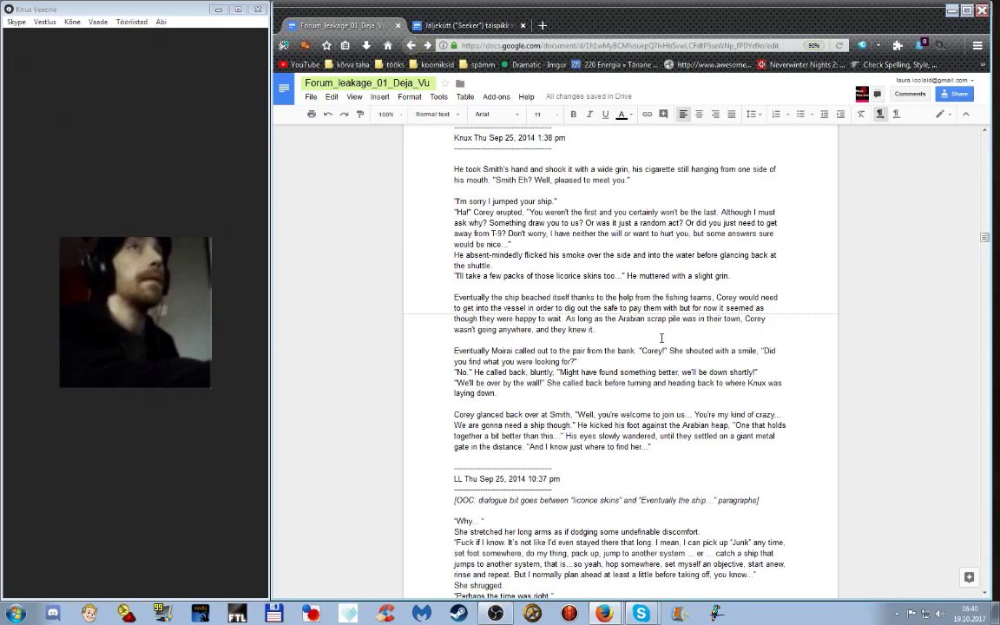
scroll(662, 337, "down", 5)
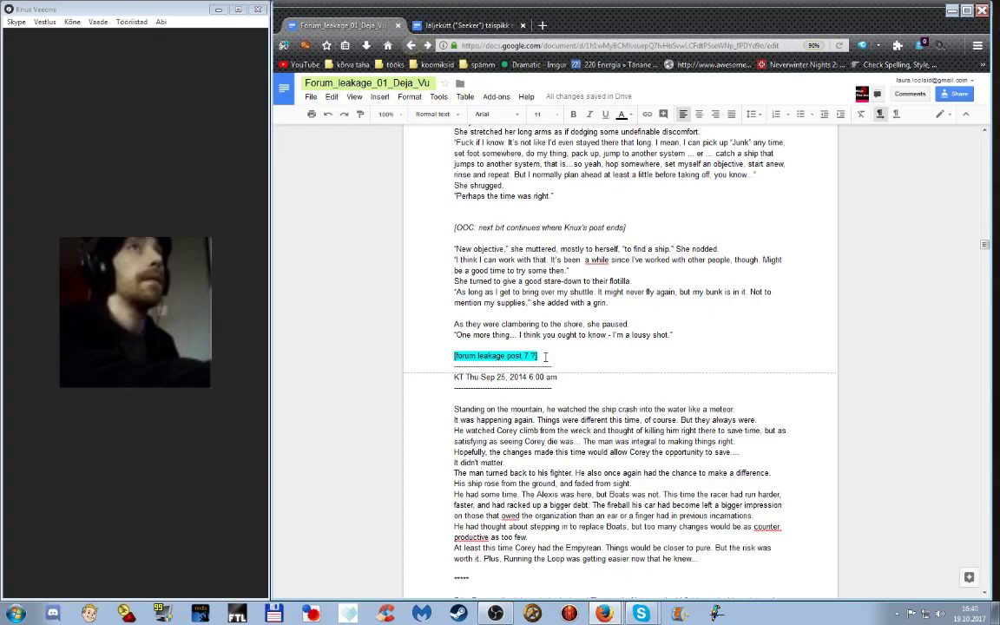
Look through the posts after the "[forum leakage post 7 ?]" note, then return to the "Post 6 starts here" marker.
scroll(571, 407, "down", 6)
scroll(580, 409, "down", 4)
scroll(630, 462, "down", 10)
scroll(628, 460, "down", 3)
scroll(621, 453, "up", 12)
scroll(615, 451, "up", 15)
scroll(604, 425, "up", 10)
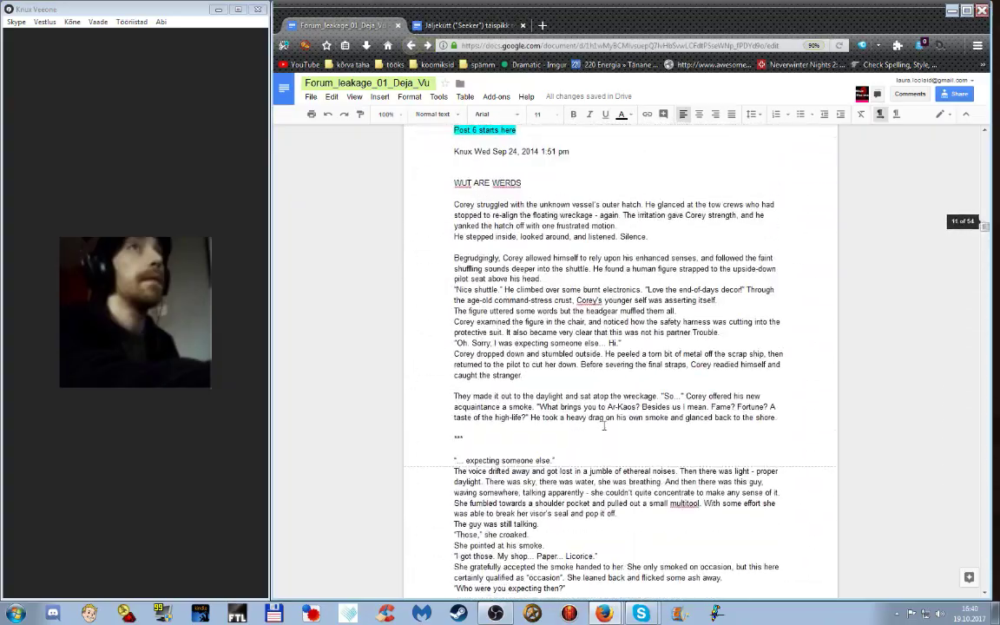
scroll(601, 424, "up", 3)
scroll(591, 420, "up", 1)
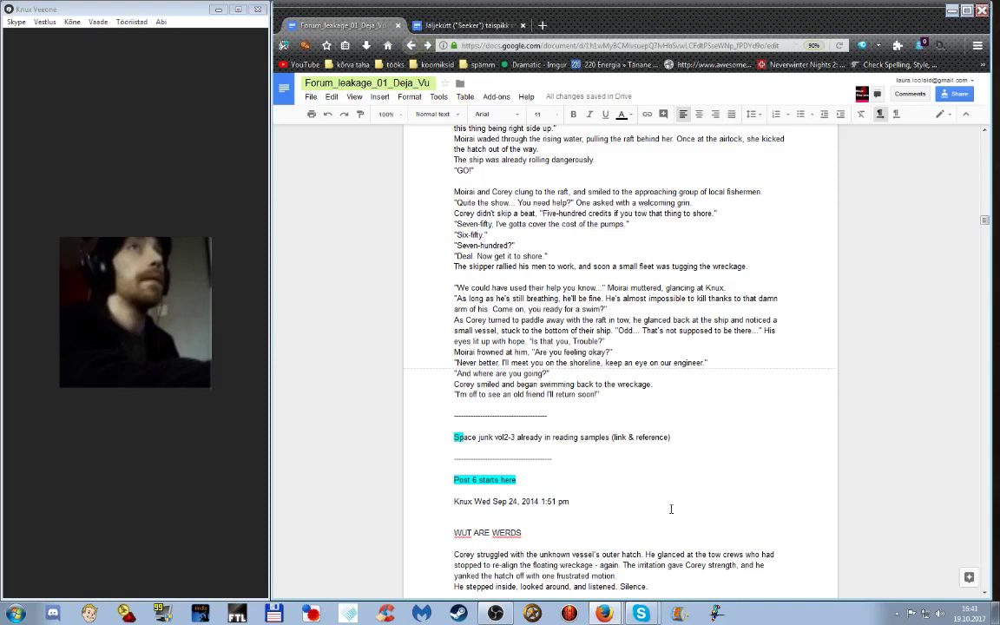
Look back over the Post 4-5 section and its introductory copyright and links block.
left_click(669, 399)
scroll(658, 400, "up", 5)
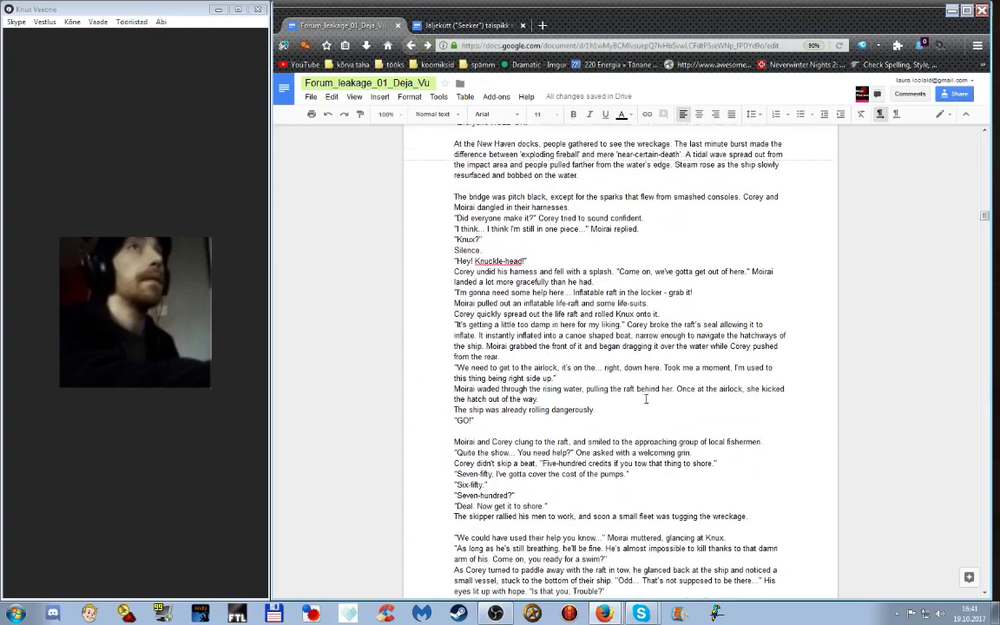
scroll(644, 399, "up", 5)
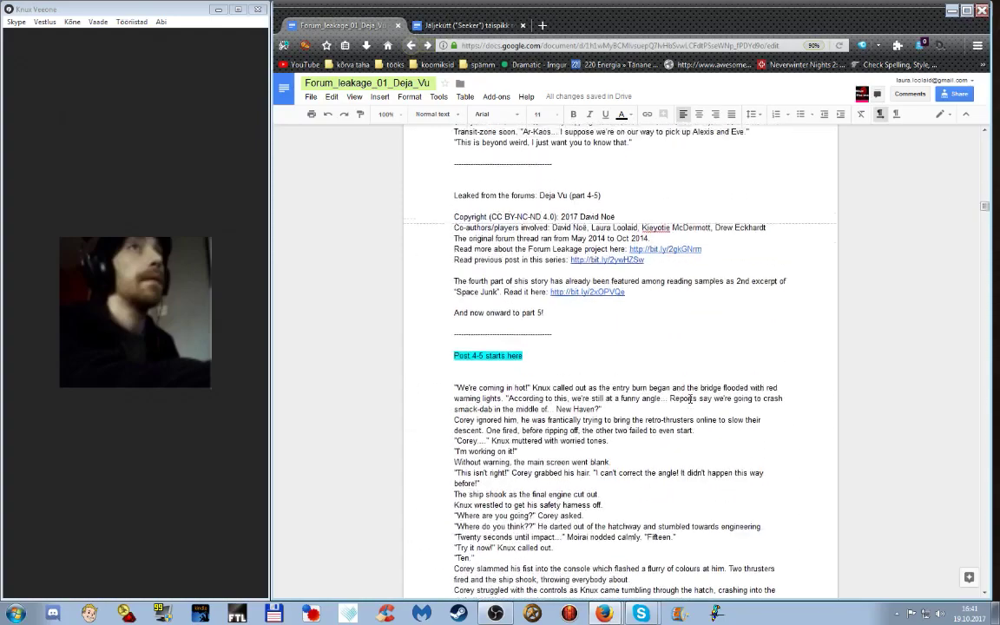
scroll(688, 447, "down", 3)
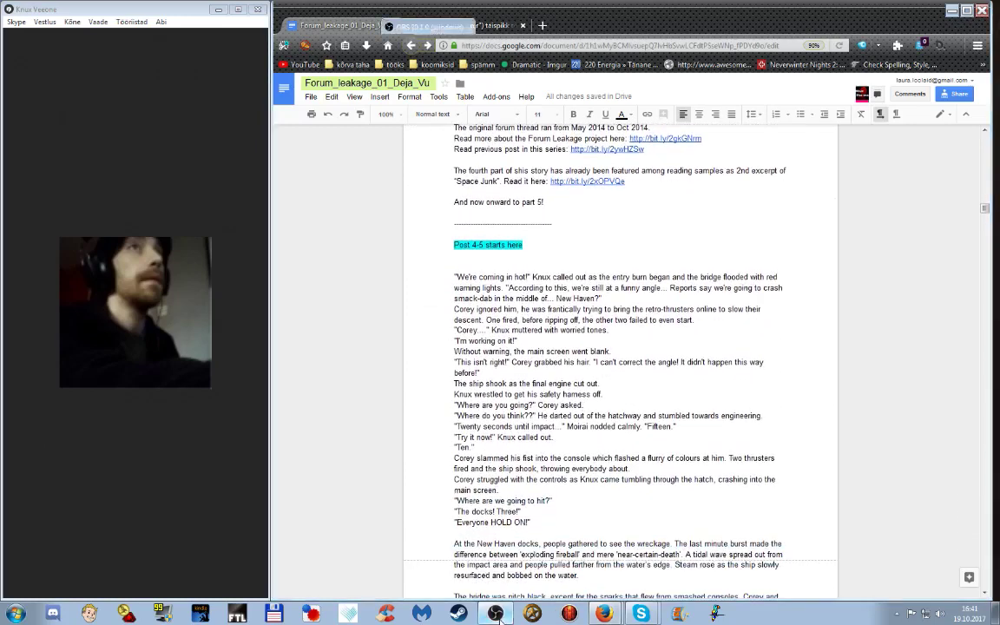
left_click(496, 614)
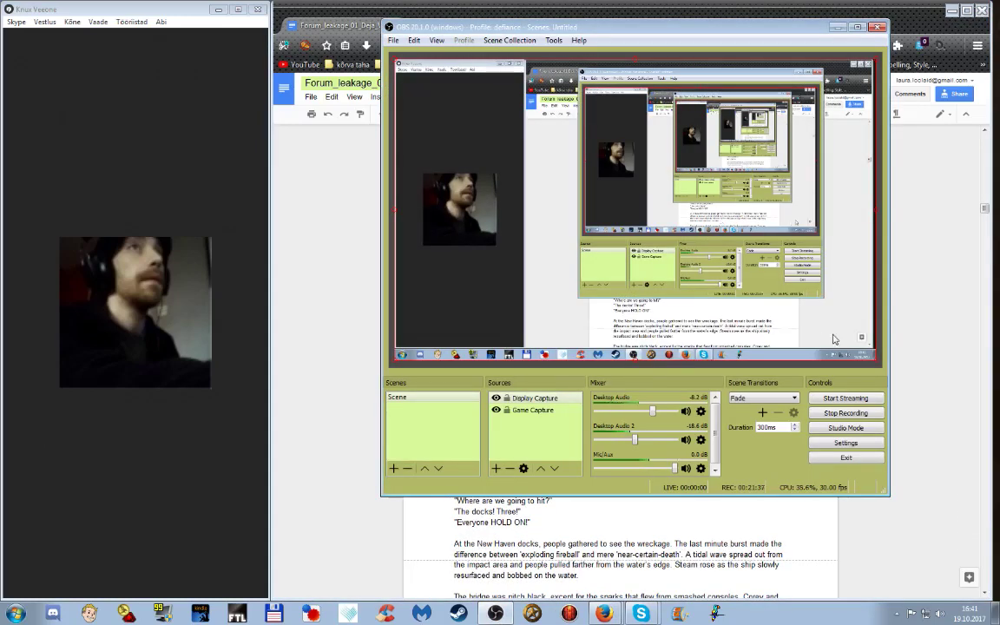